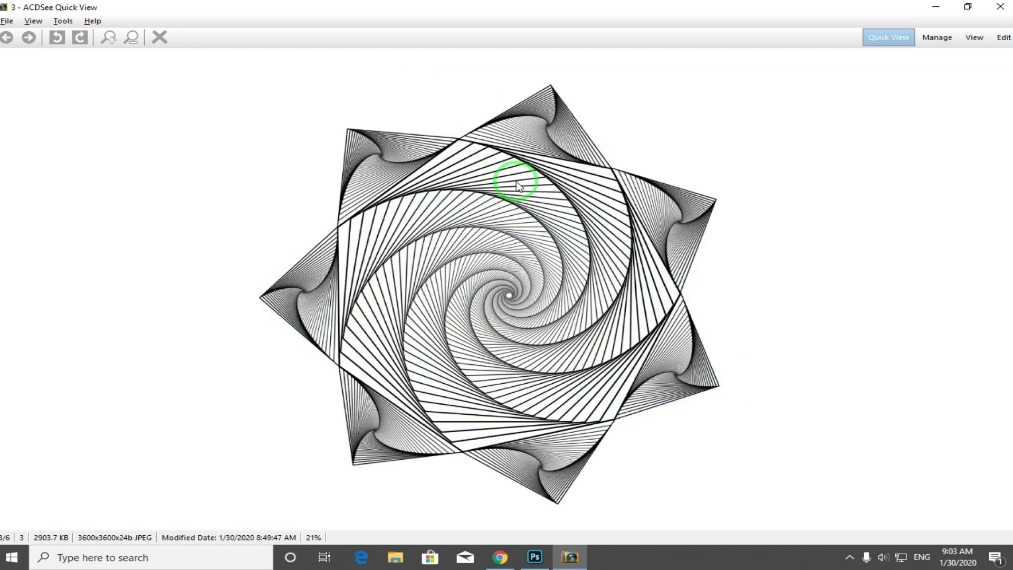
Step: Browse the numbered sample images of geometric spiral line art from image 3 through image 6
scroll(518, 185, "down", 2)
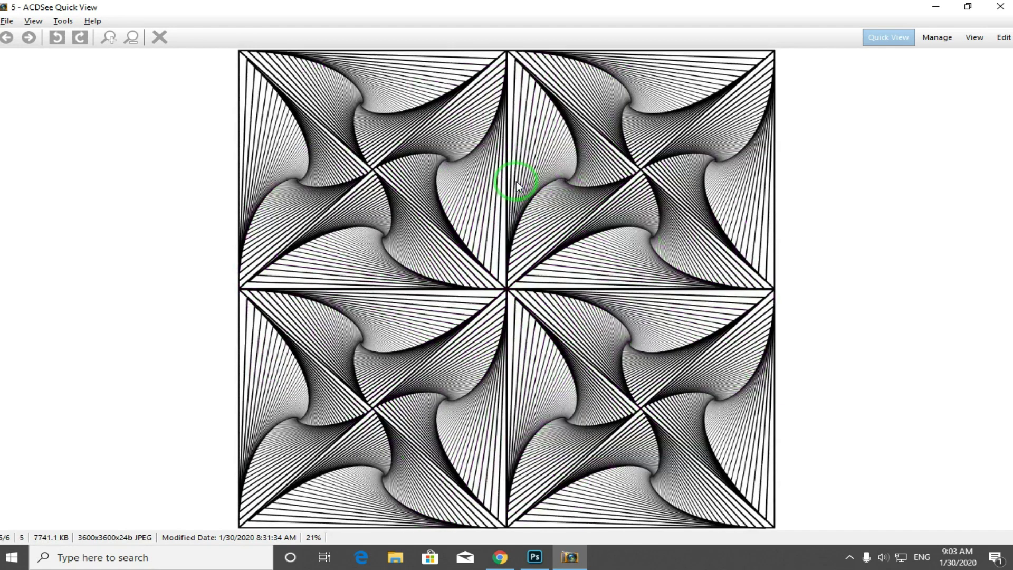
scroll(517, 182, "down", 1)
left_click_drag(517, 205, 507, 397)
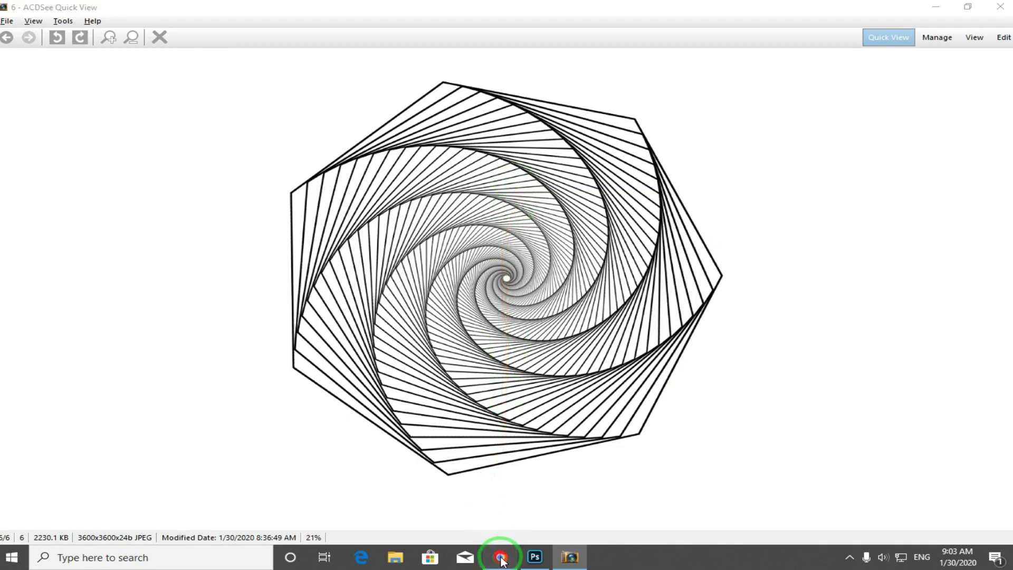
Step: Switch to Chrome and look through the channel's uploaded videos around the circle abstract Photoshop tutorial
left_click(502, 555)
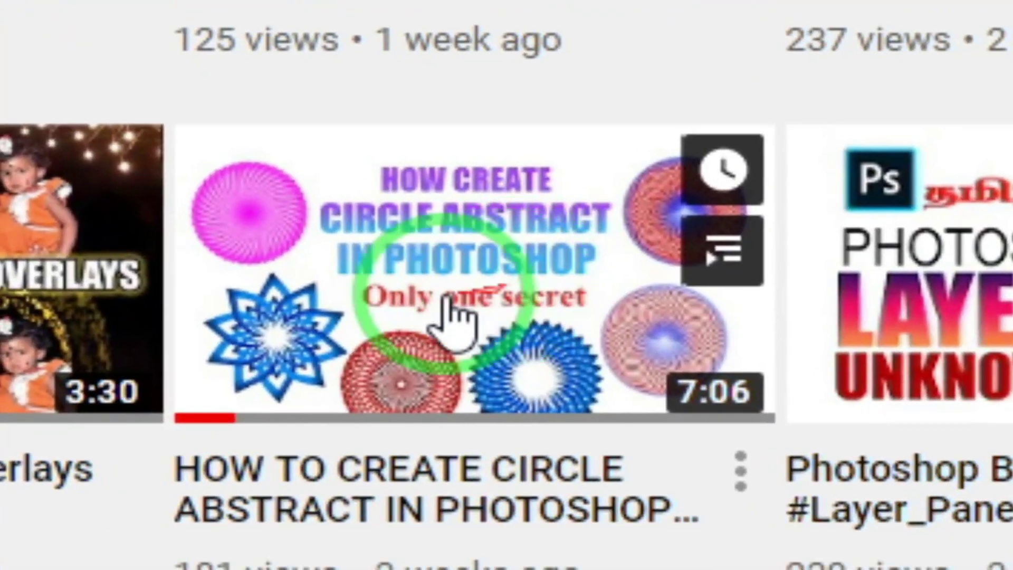
left_click_drag(401, 385, 460, 410)
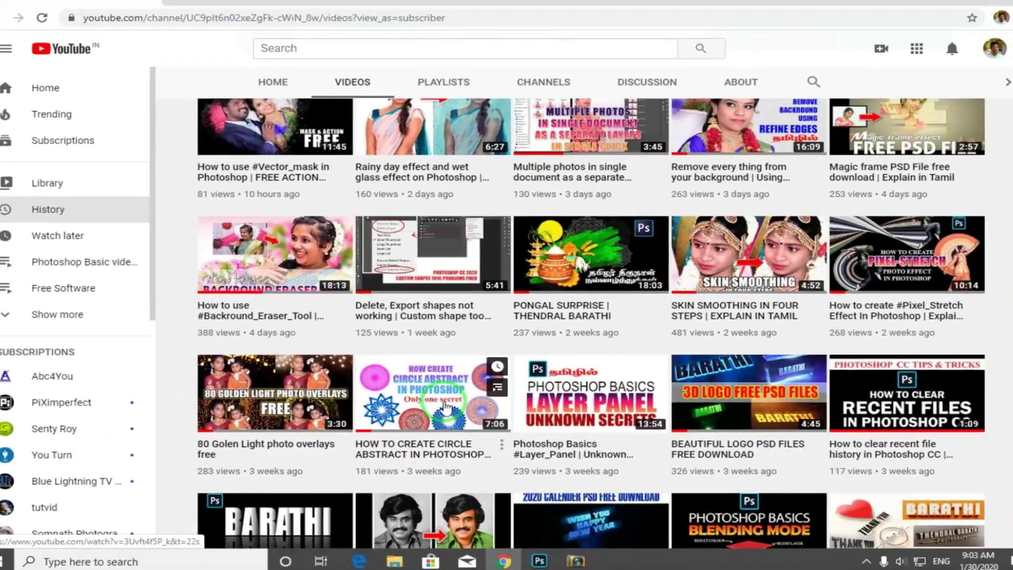
scroll(443, 409, "up", 5)
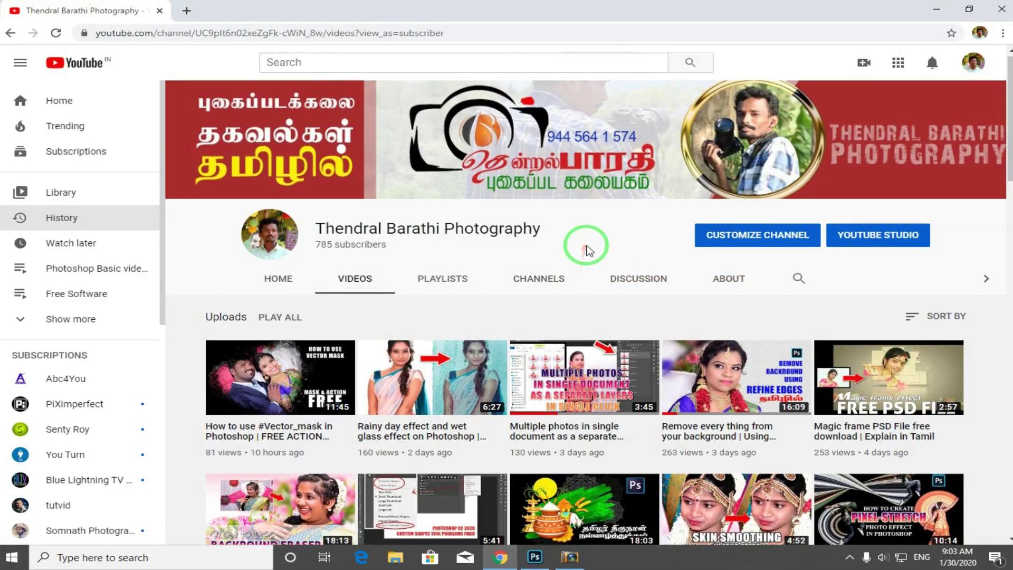
scroll(584, 245, "down", 15)
scroll(587, 249, "up", 15)
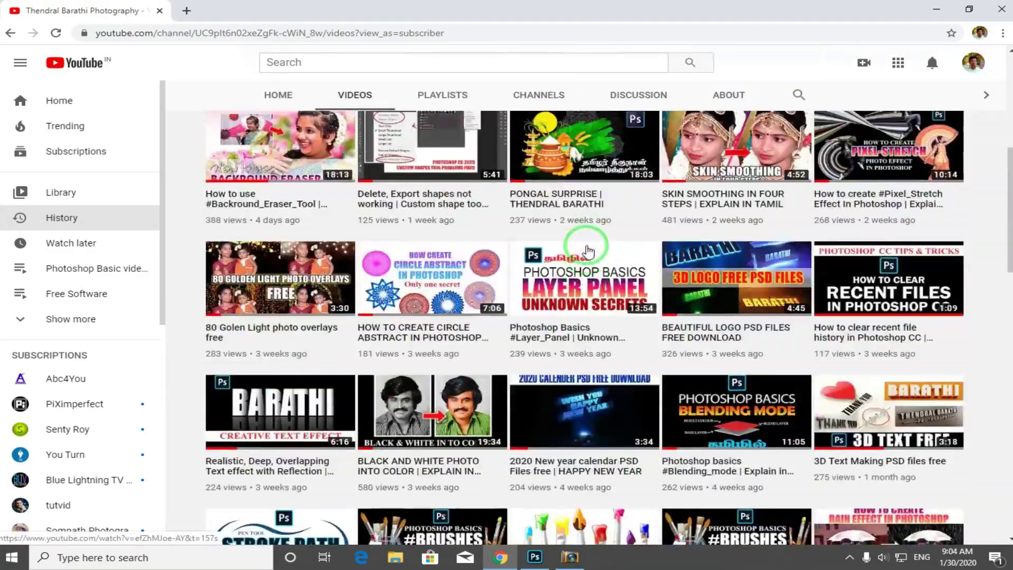
scroll(466, 364, "down", 4)
mouse_move(445, 399)
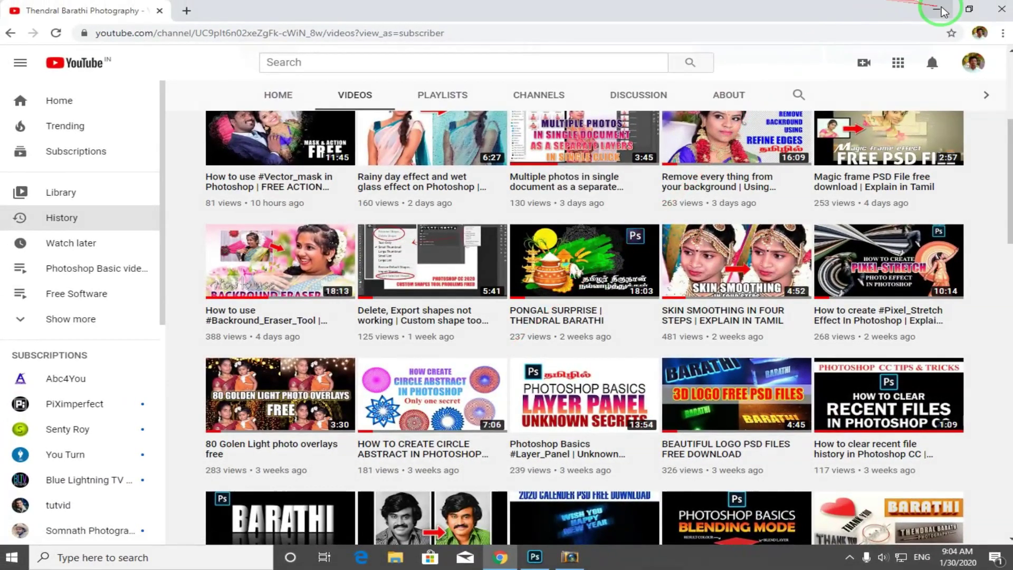
left_click(942, 7)
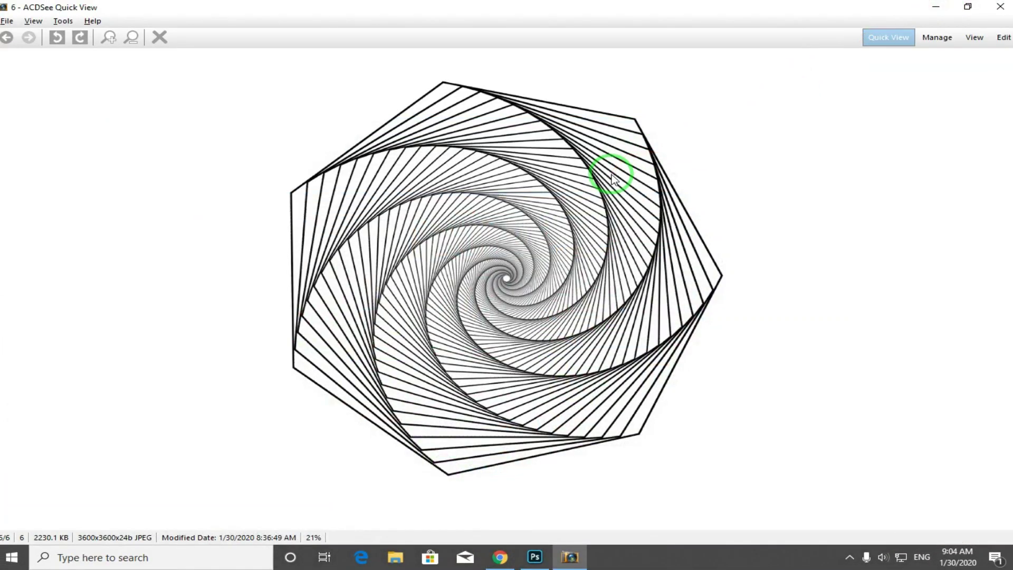
Step: Look back through the sample spiral line-art images in ACDSee, going backwards from image 6
scroll(613, 179, "up", 3)
scroll(613, 180, "down", 1)
scroll(613, 179, "up", 1)
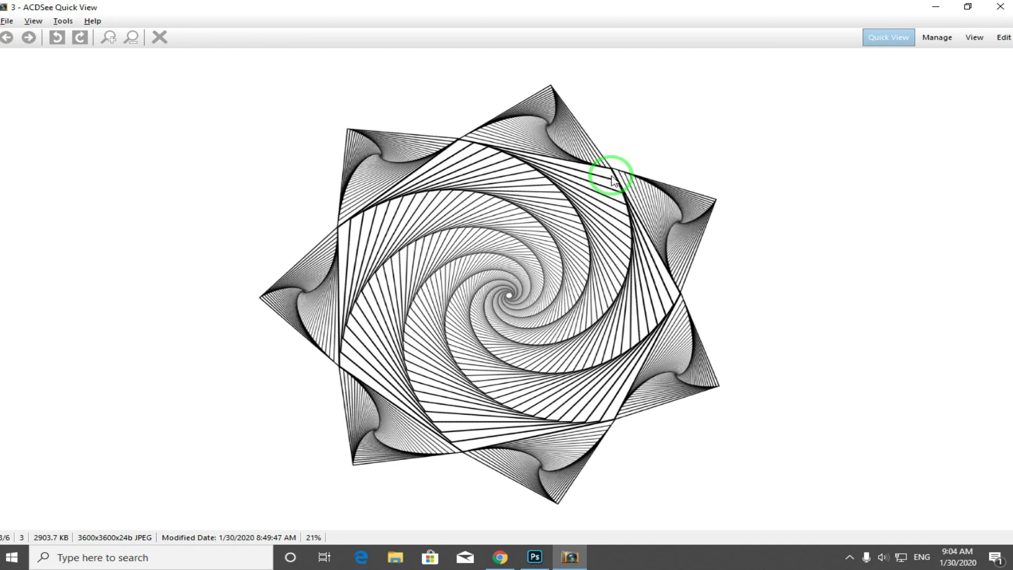
scroll(613, 179, "up", 1)
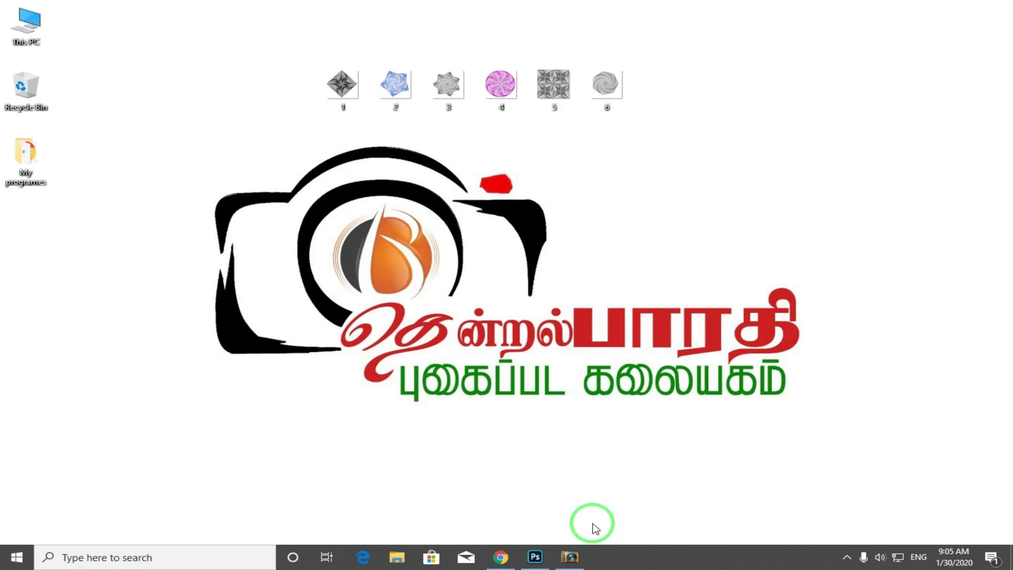
Step: Switch to Photoshop, pick the pentagon outline on the canvas and duplicate its layer
left_click(538, 558)
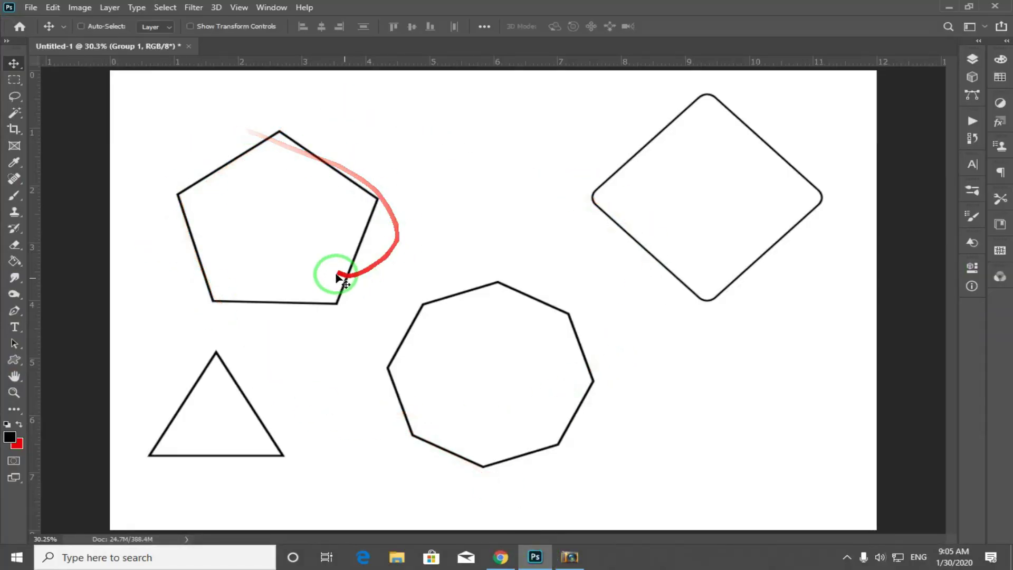
left_click(348, 179)
right_click(347, 178)
left_click(351, 186)
key("ctrl")
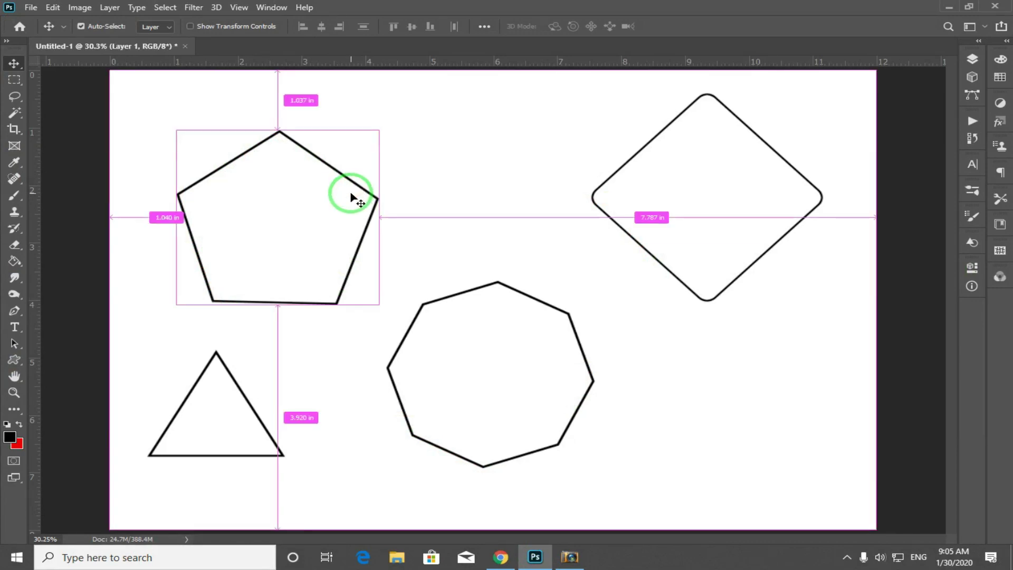
key("ctrl+j")
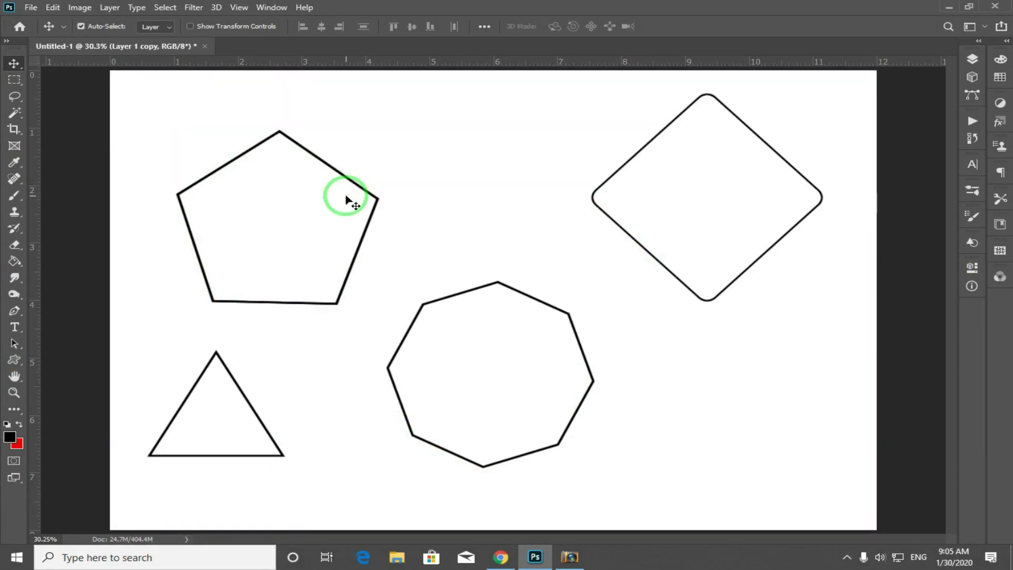
Step: Try rotating the pentagon copy slightly clockwise and repeating that rotation on two further duplicates
key("ctrl+t")
left_click_drag(378, 104, 392, 115)
key("Return")
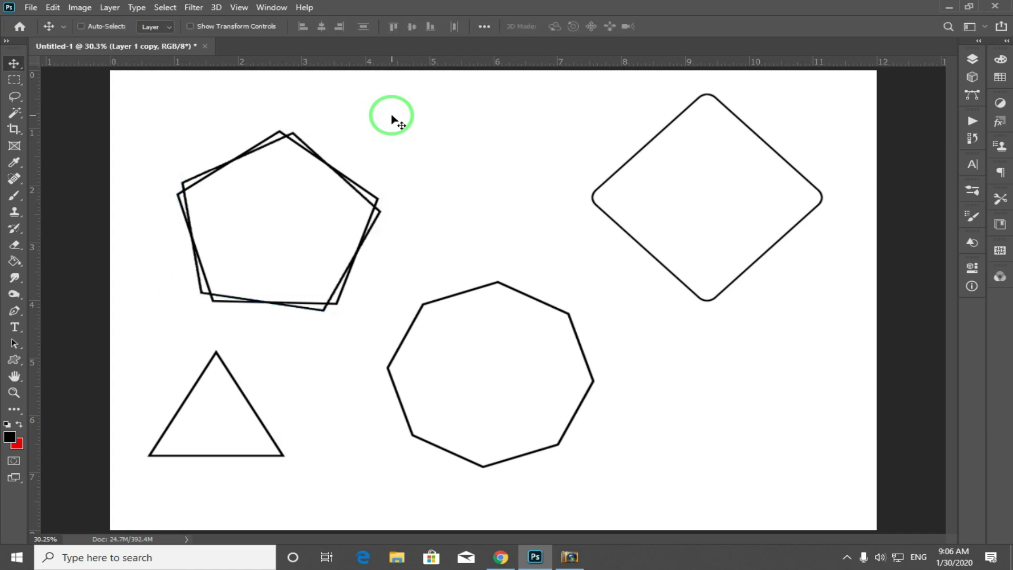
key("ctrl+alt+shift+t")
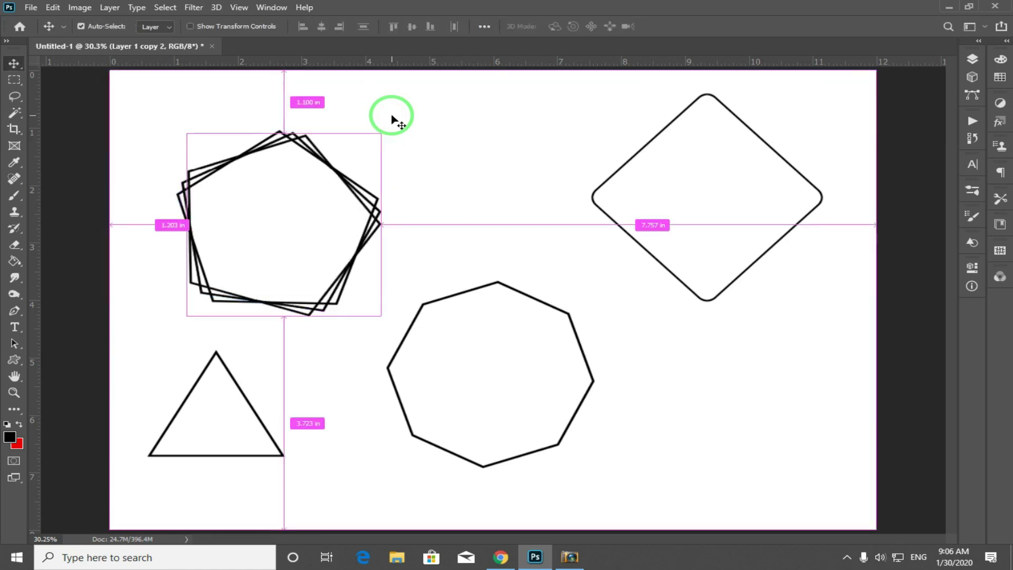
key("ctrl+alt+shift+t")
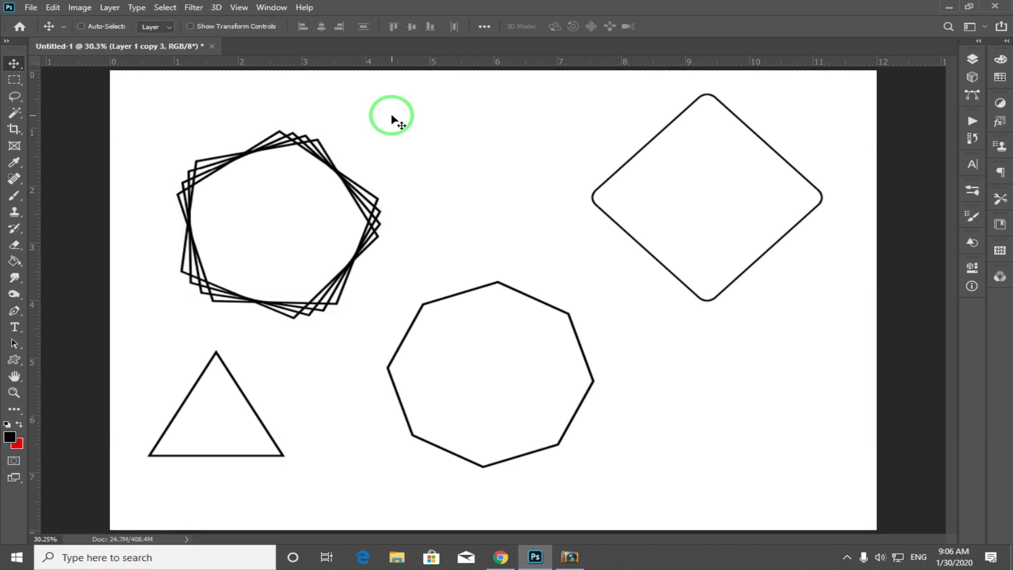
key("ctrl")
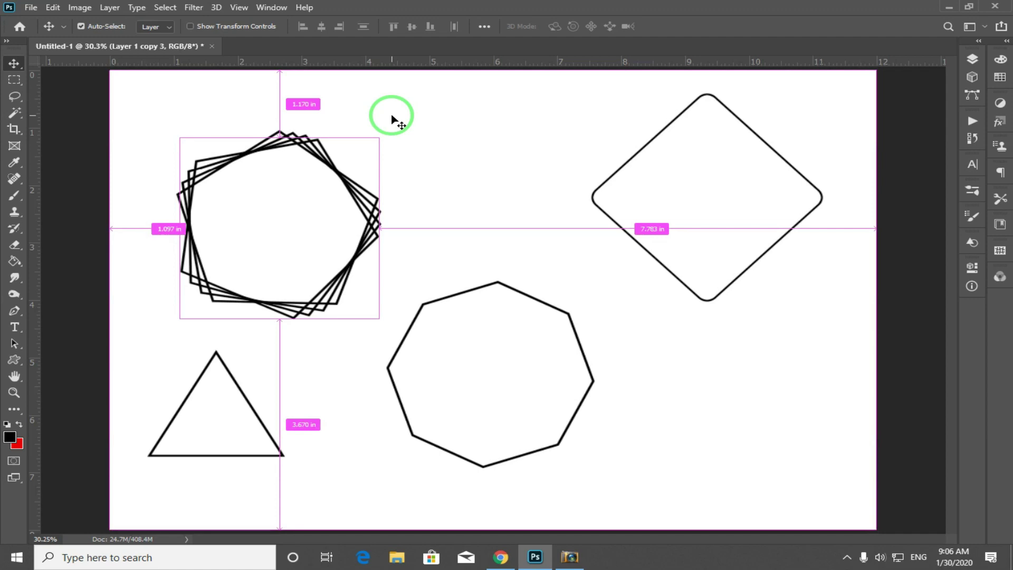
Step: Undo the repeated duplicates and the rotation of the first pentagon copy
key("ctrl+z")
key("ctrl+z")
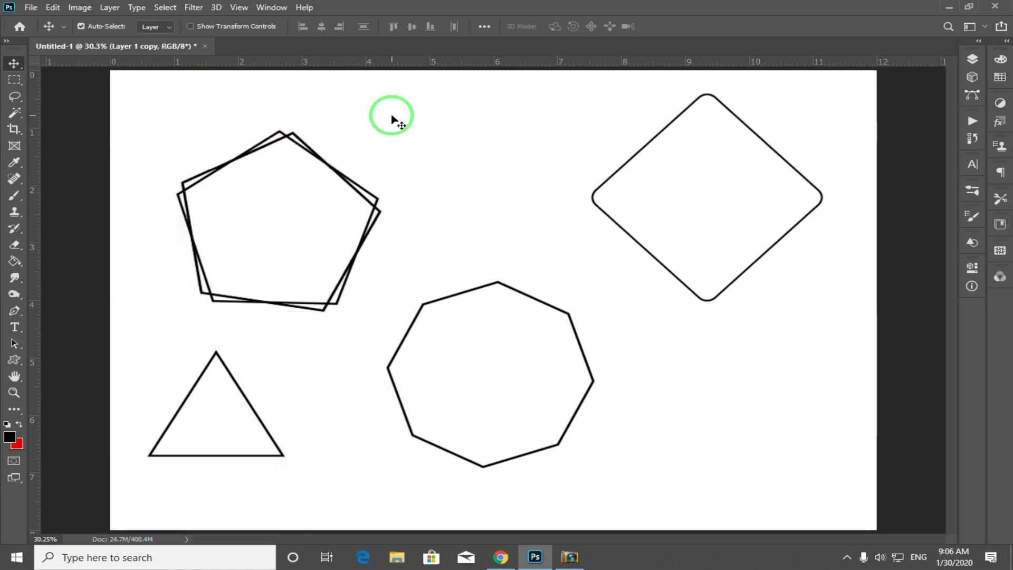
key("ctrl+z")
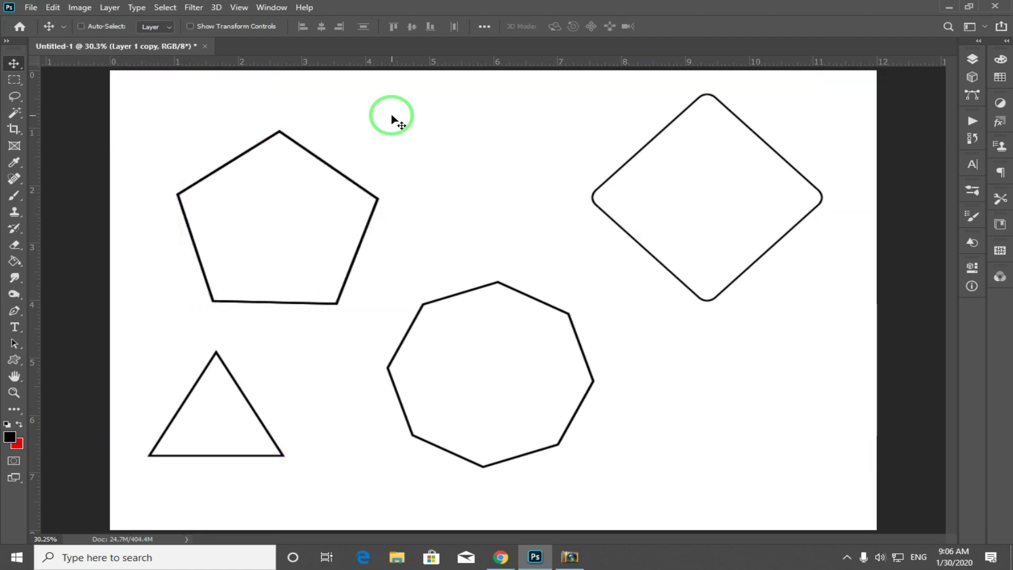
left_click_drag(352, 182, 389, 199)
key("ctrl+z")
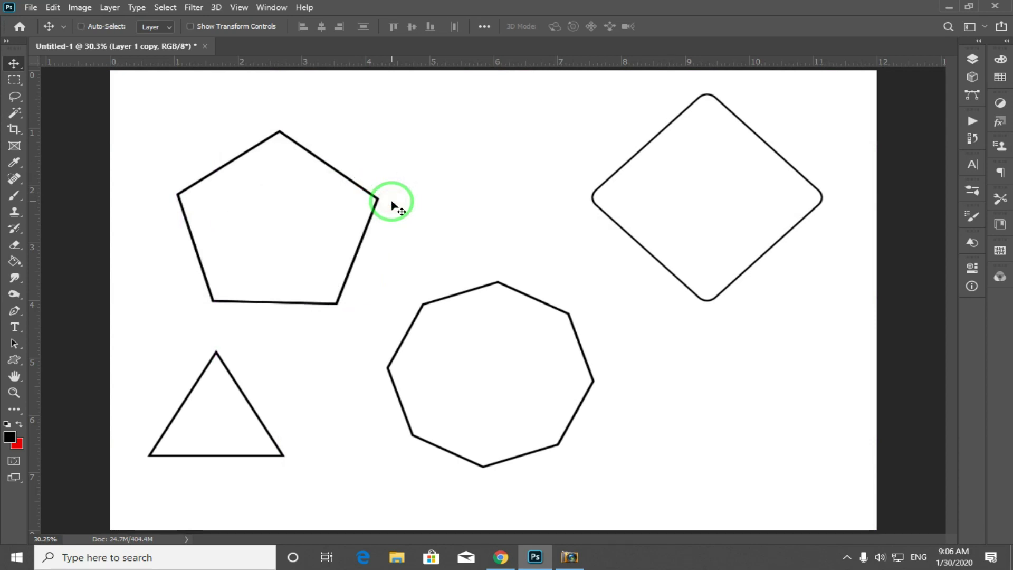
Step: Scale the pentagon copy about its centre to about 92.2% and rotate it about 6.2° clockwise inside the original outline
key("ctrl")
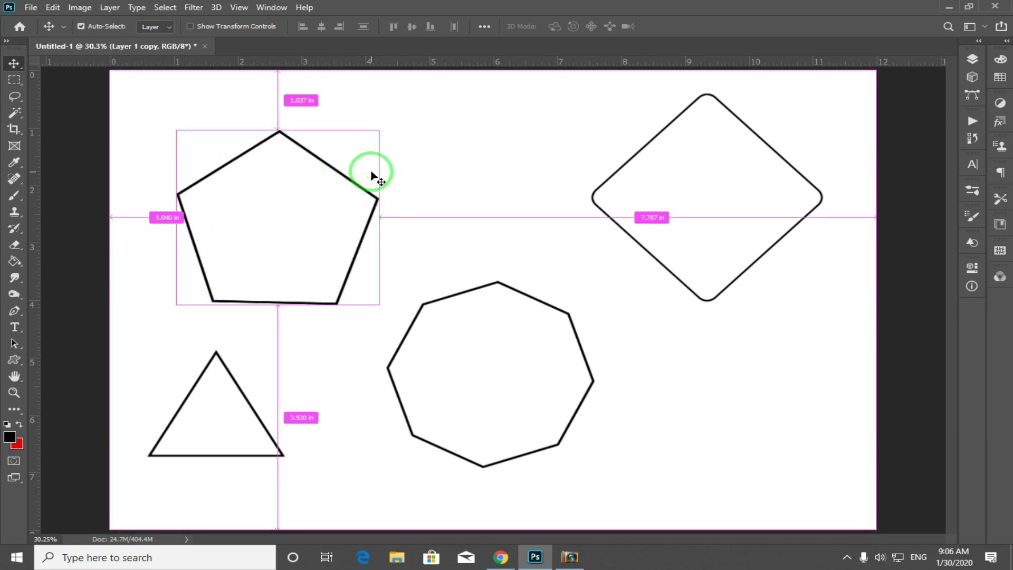
key("ctrl+t")
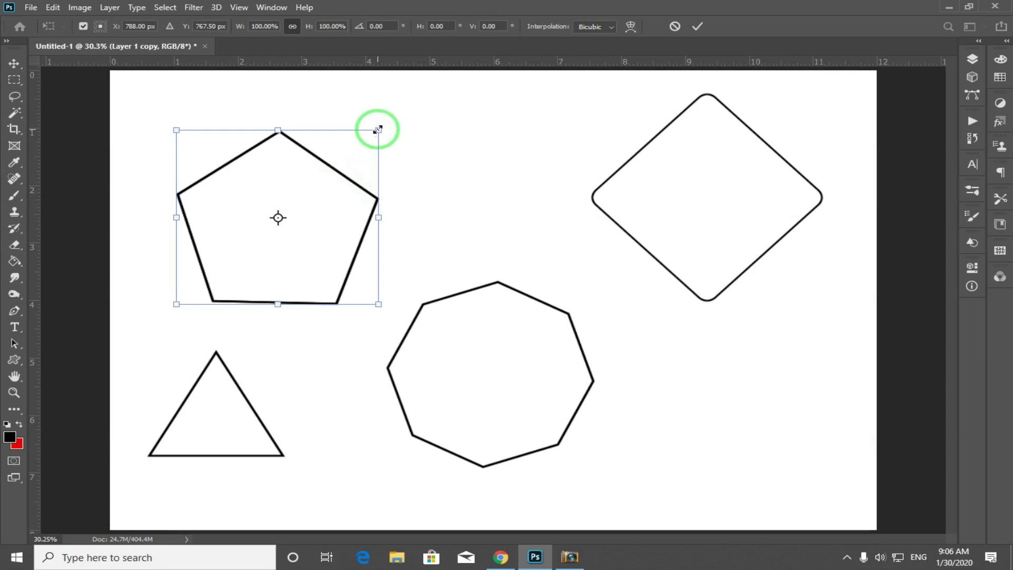
left_click_drag(378, 129, 370, 137)
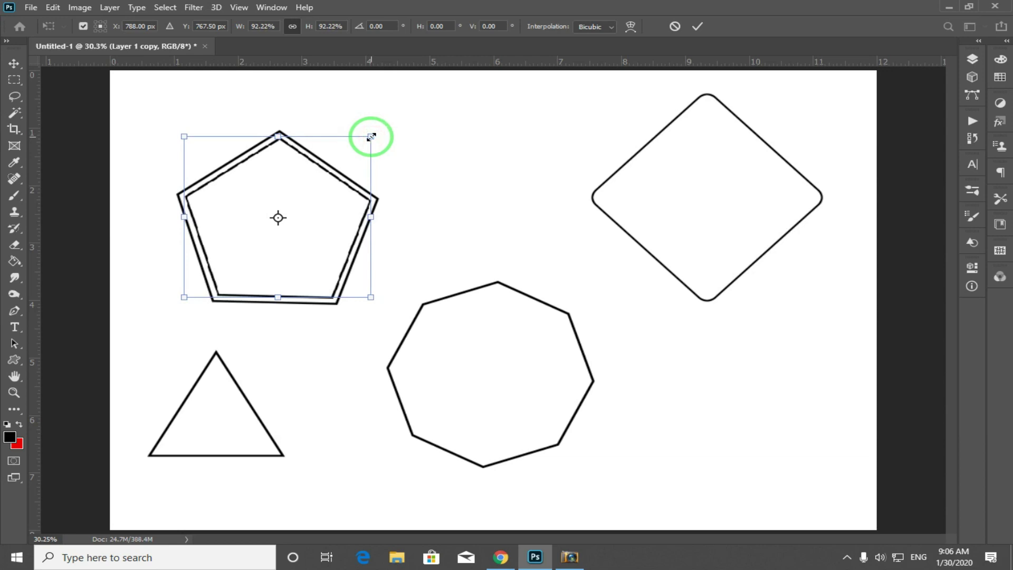
left_click_drag(382, 124, 391, 131)
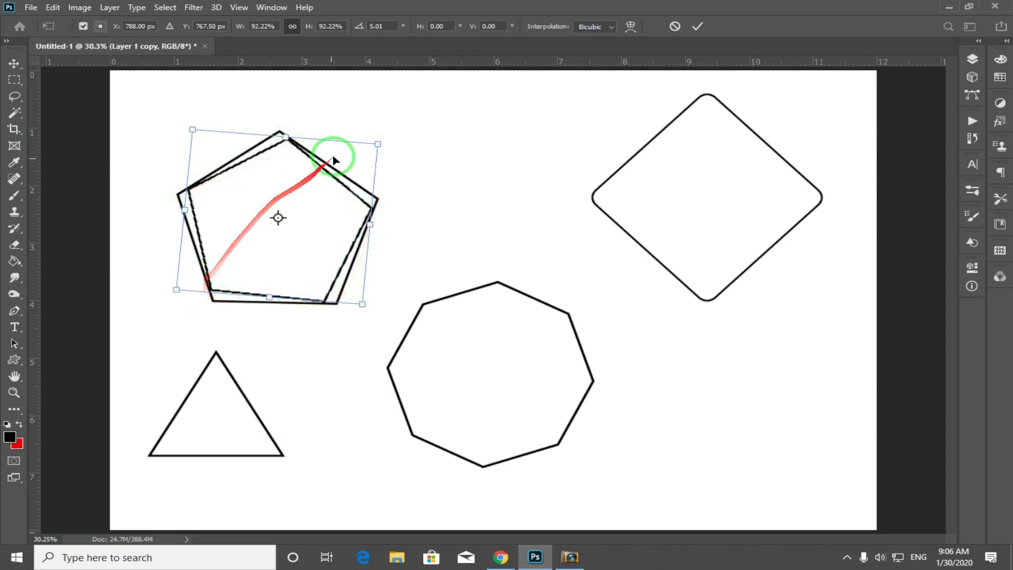
left_click_drag(379, 121, 379, 119)
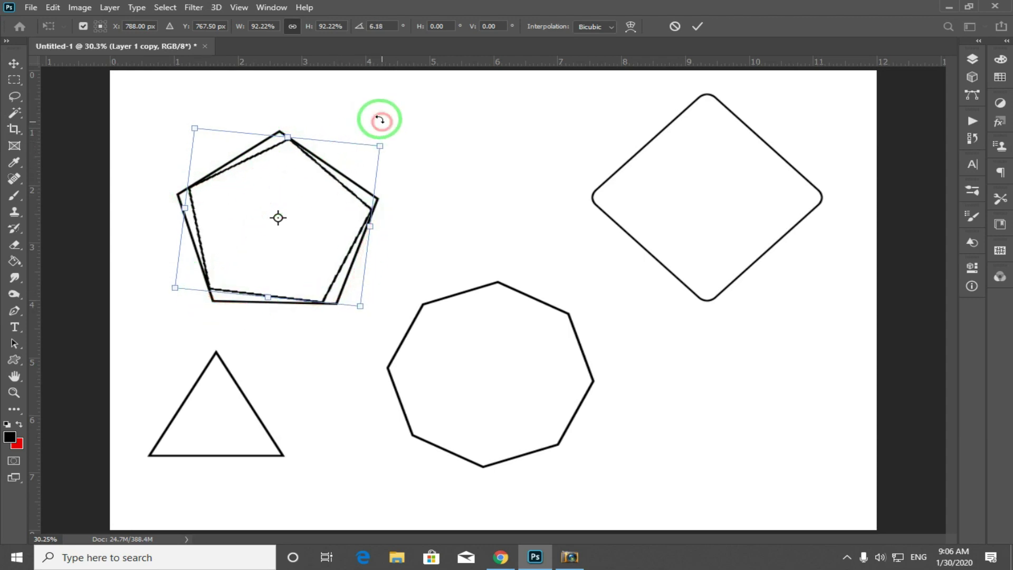
key("ctrl+plus")
key("ctrl+plus")
left_click_drag(312, 204, 543, 265)
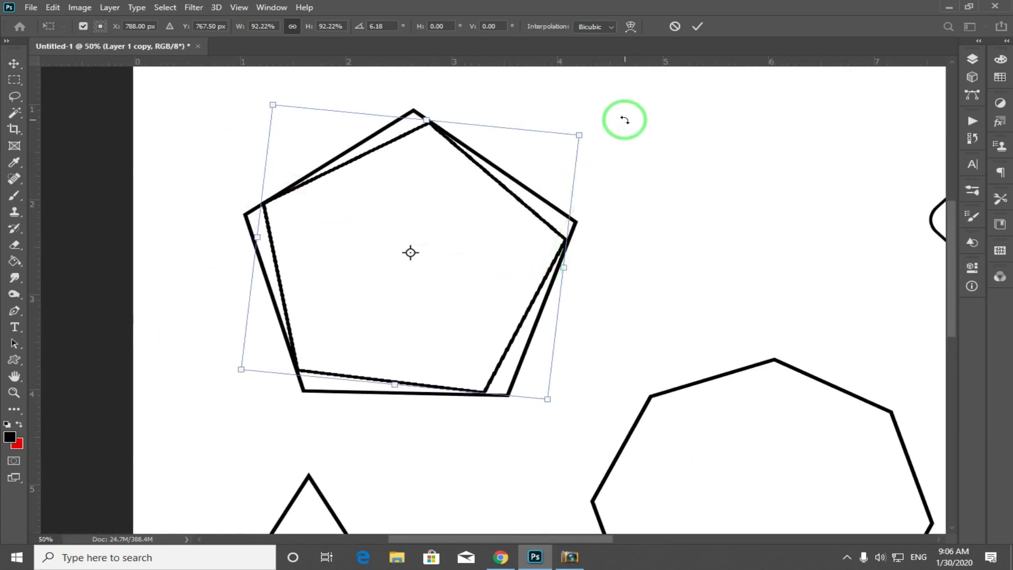
key("Return")
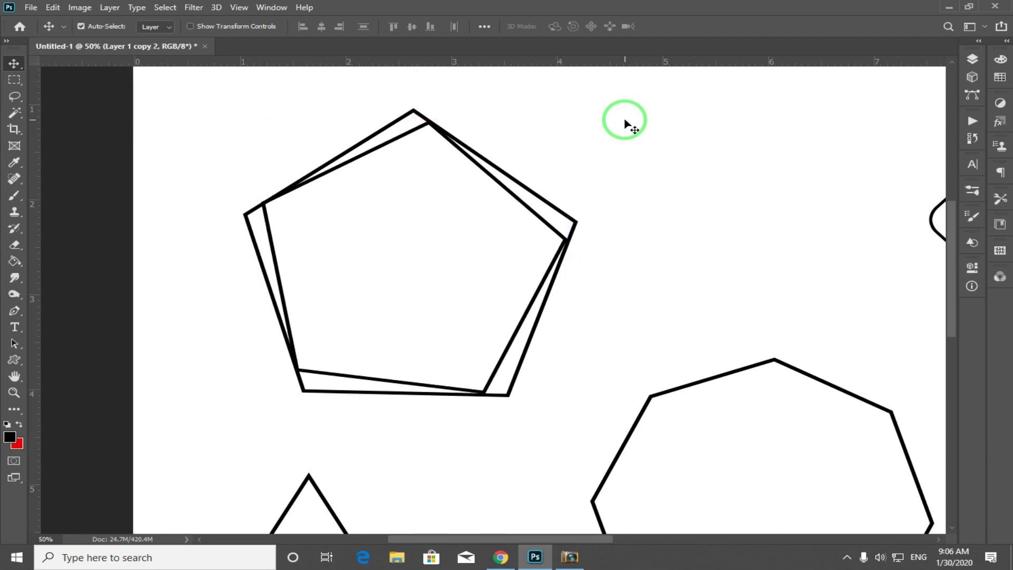
Step: Repeat the shrink-and-rotate transform on 22 further duplicates of the pentagon so they spiral in towards its centre
key("ctrl+alt+shift+t")
key("ctrl+alt+shift+t")
key("ctrl+alt+shift+t")
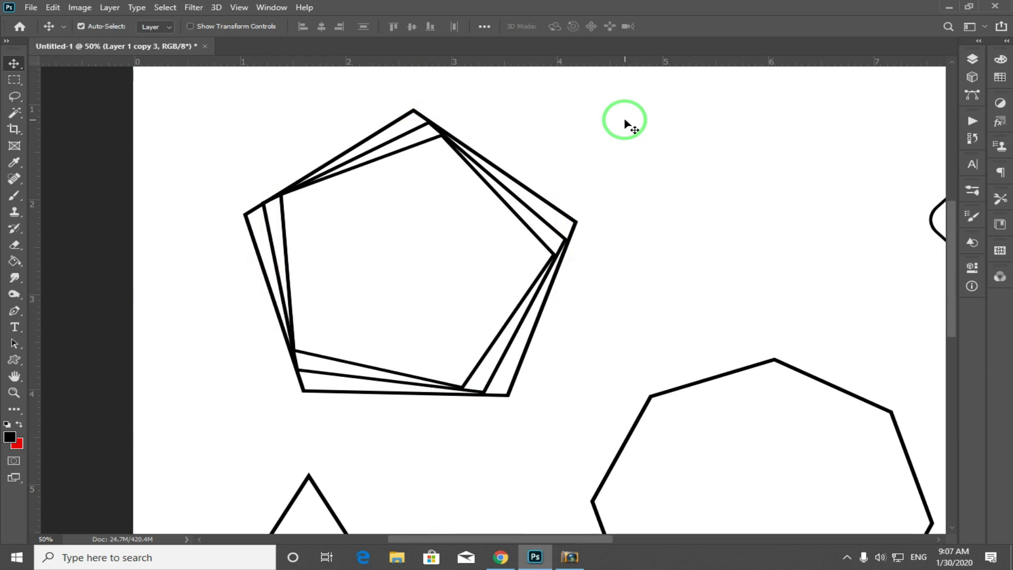
key("ctrl+alt+shift+t")
key("ctrl+alt+shift+t")
key("ctrl+alt+shift+t")
key("ctrl+alt+shift+t")
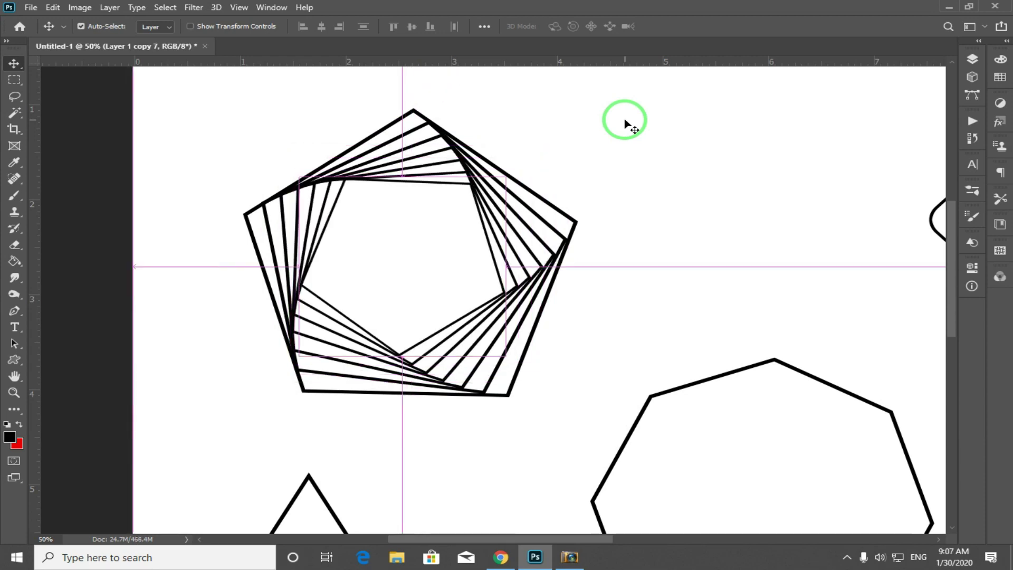
key("ctrl+alt+shift+t")
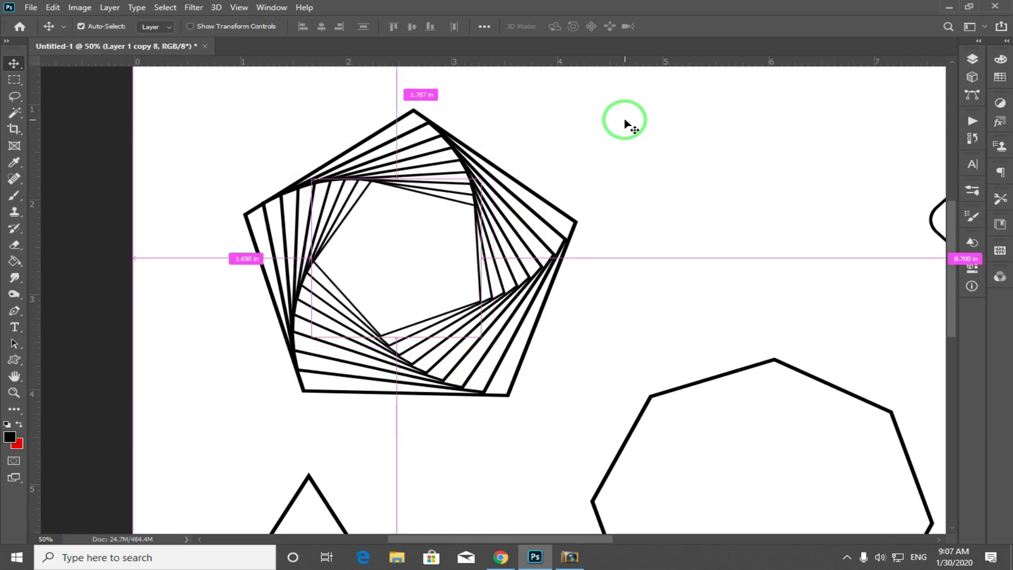
key("ctrl+alt+shift+t")
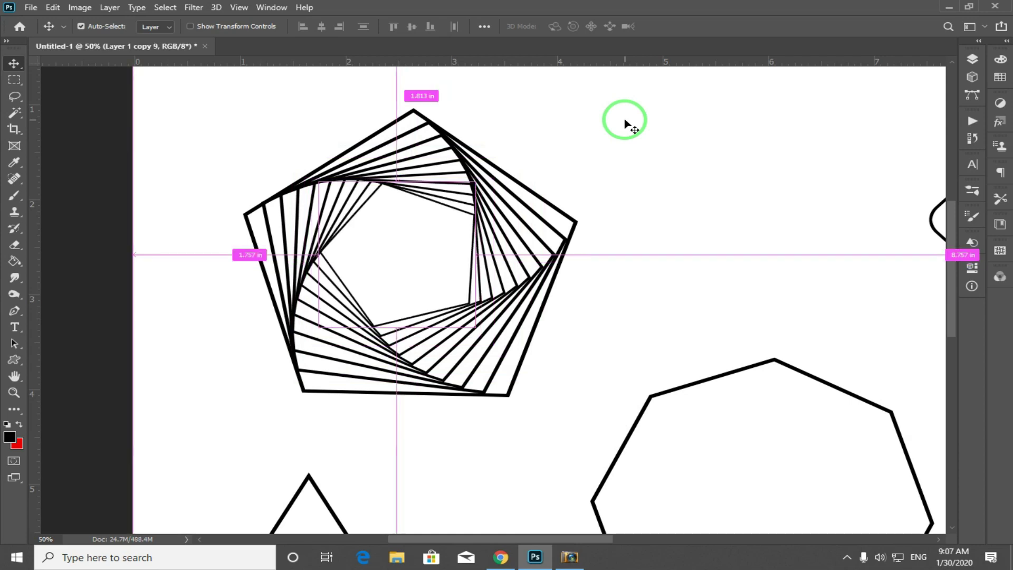
key("ctrl+alt+shift+t")
key("ctrl+alt+shift+t")
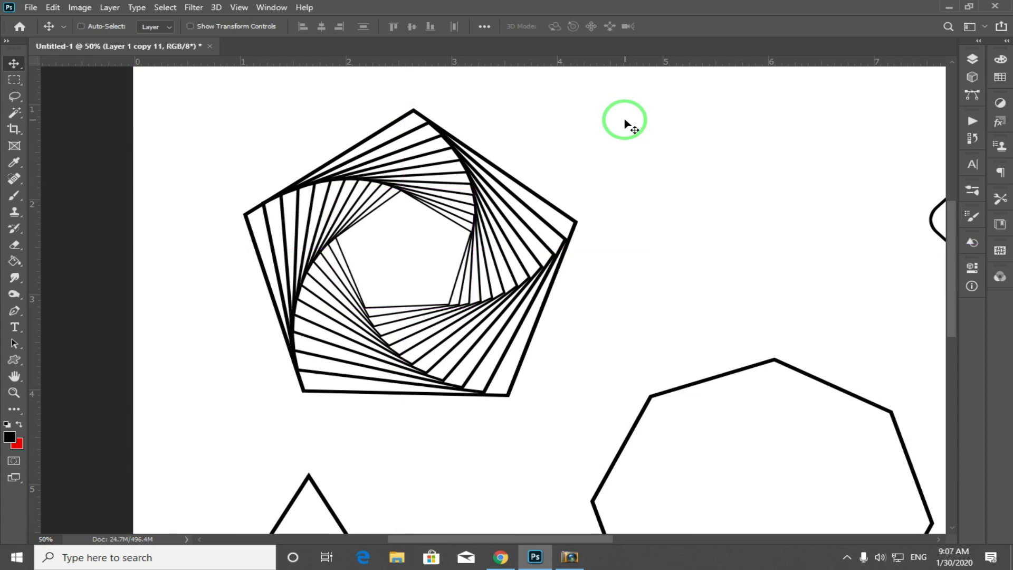
key("ctrl+alt+shift+t")
key("ctrl+alt+shift+t")
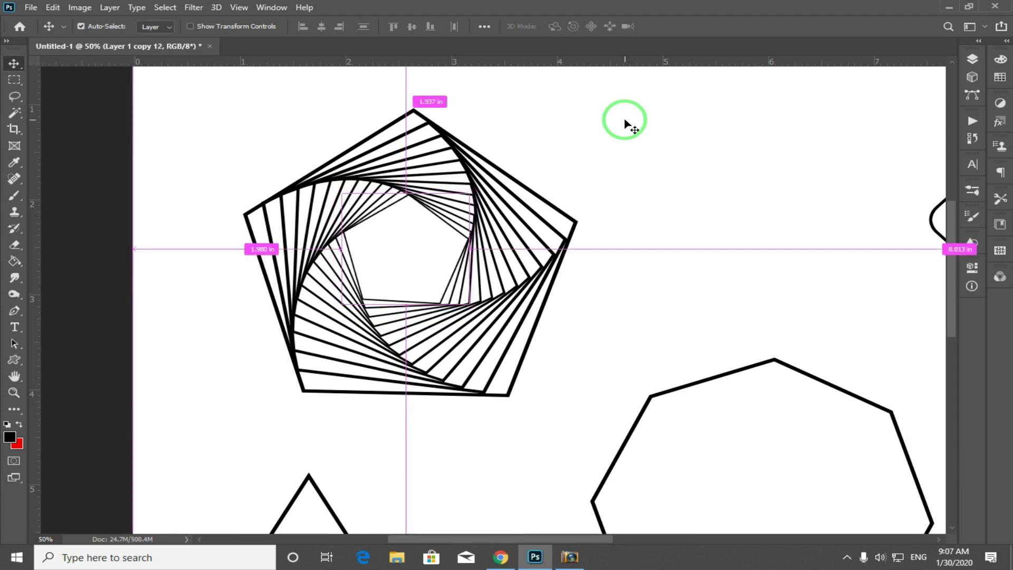
key("ctrl+alt+shift+t")
key("ctrl+alt+shift+t")
key("ctrl+alt+shift+t")
key("ctrl+alt+shift+t")
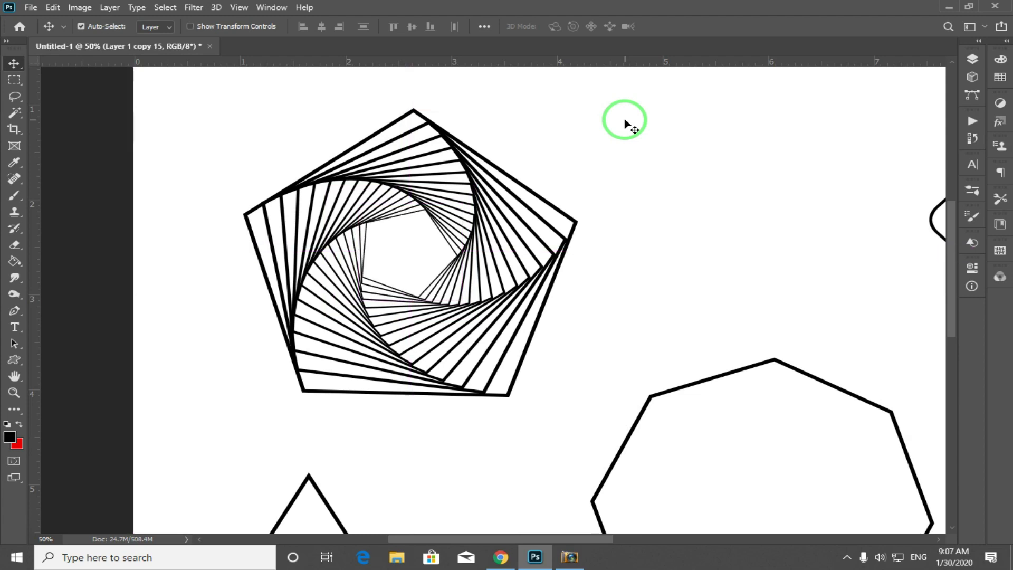
key("ctrl+alt+shift+t")
key("ctrl+alt+shift+t")
key("ctrl+alt+shift+t")
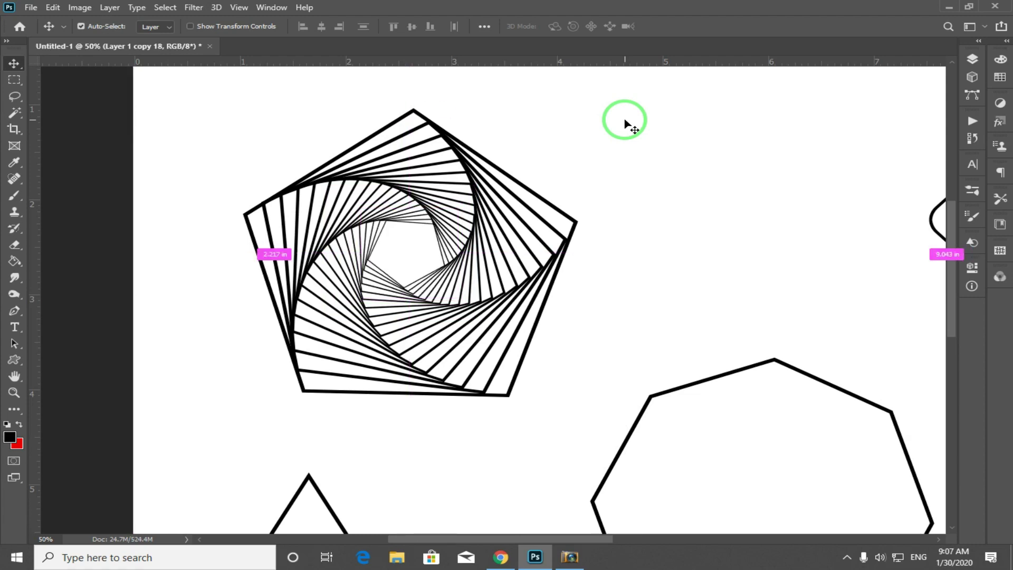
key("ctrl+alt+shift+t")
key("ctrl+alt+shift+t")
key("ctrl+alt+shift+t")
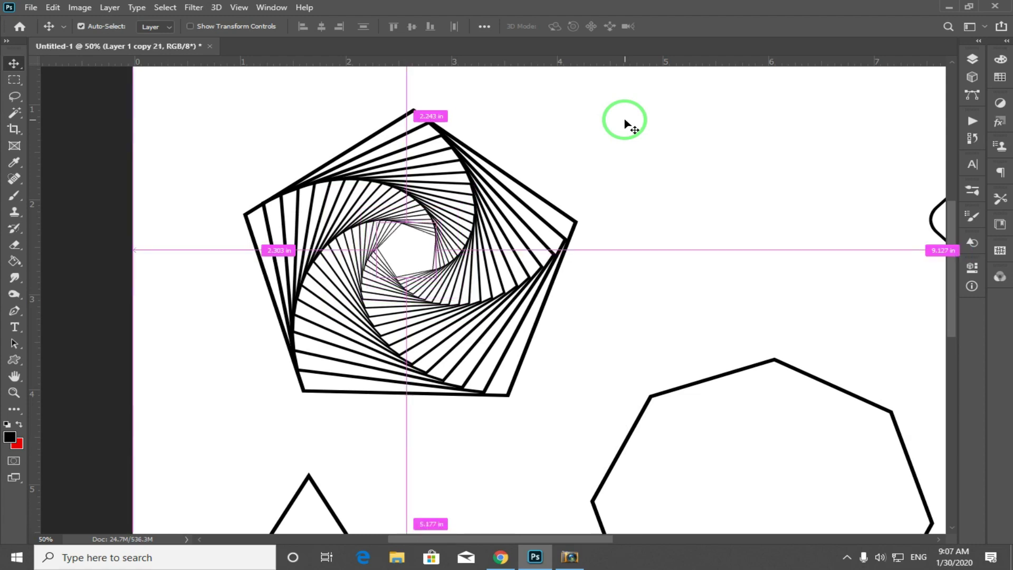
key("ctrl+alt+shift+t")
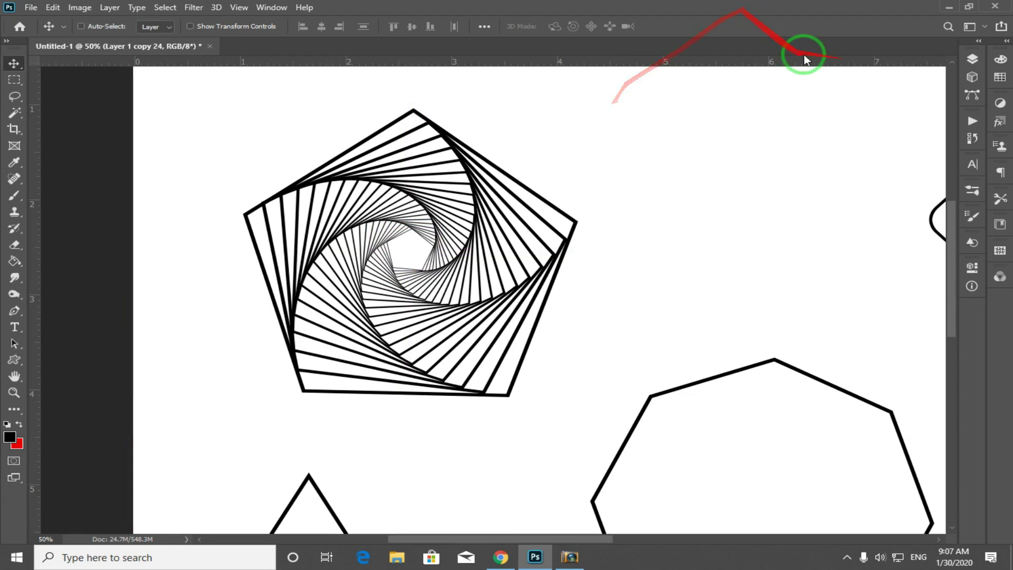
Step: Open finished pattern image 4 from the desktop in the image viewer and browse through the neighbouring sample patterns
left_click(948, 8)
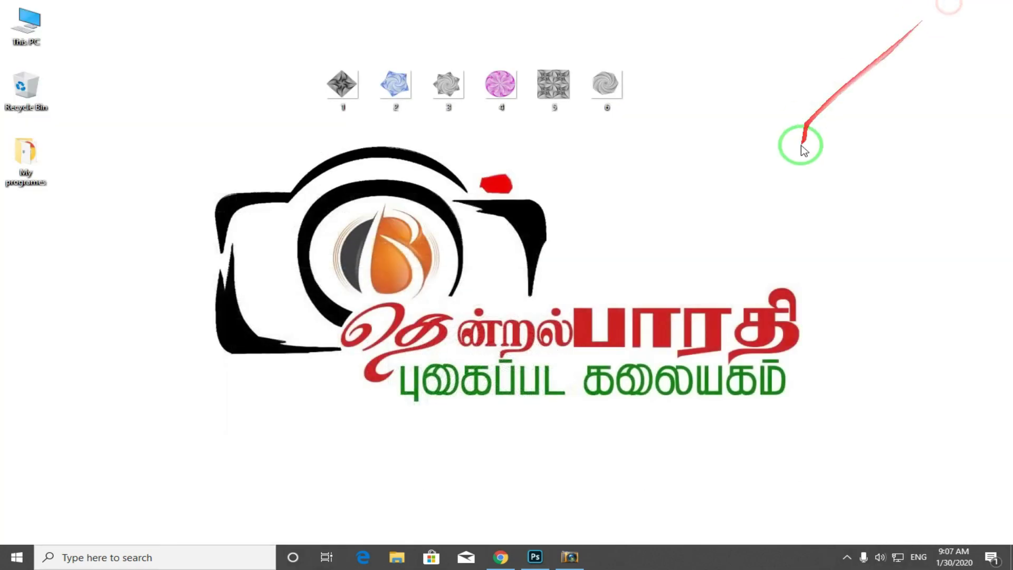
double_click(500, 83)
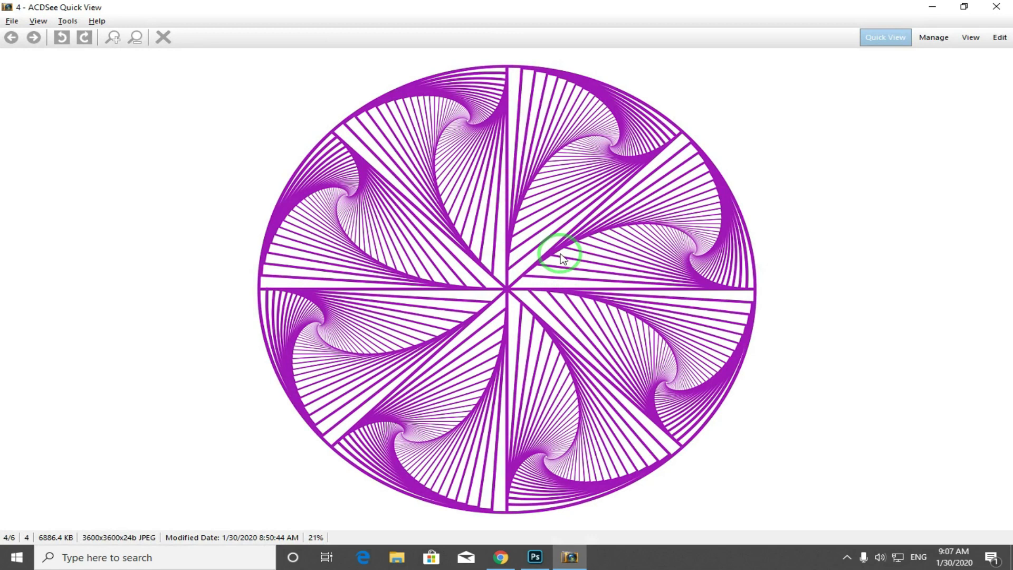
scroll(560, 235, "down", 1)
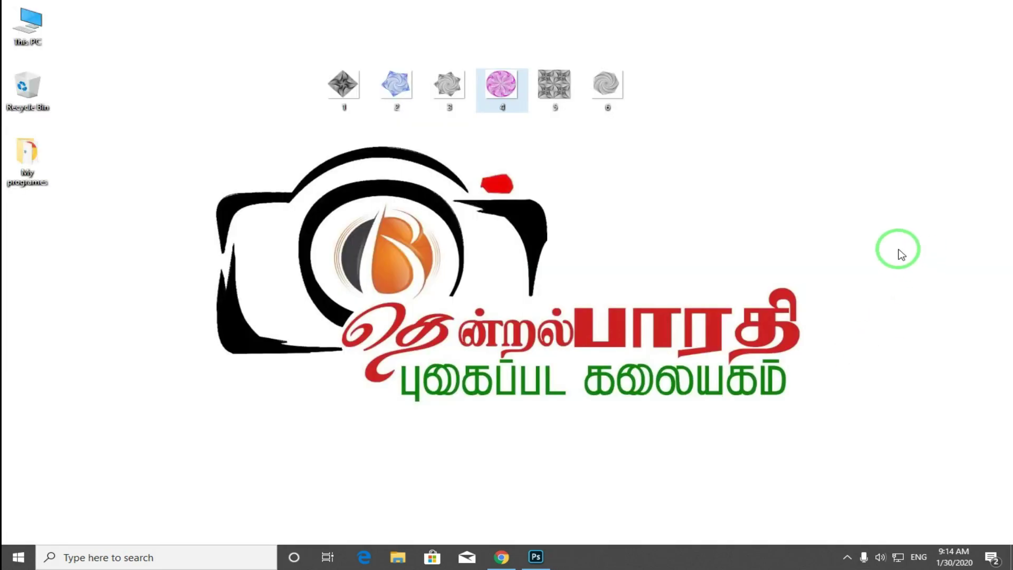
double_click(506, 89)
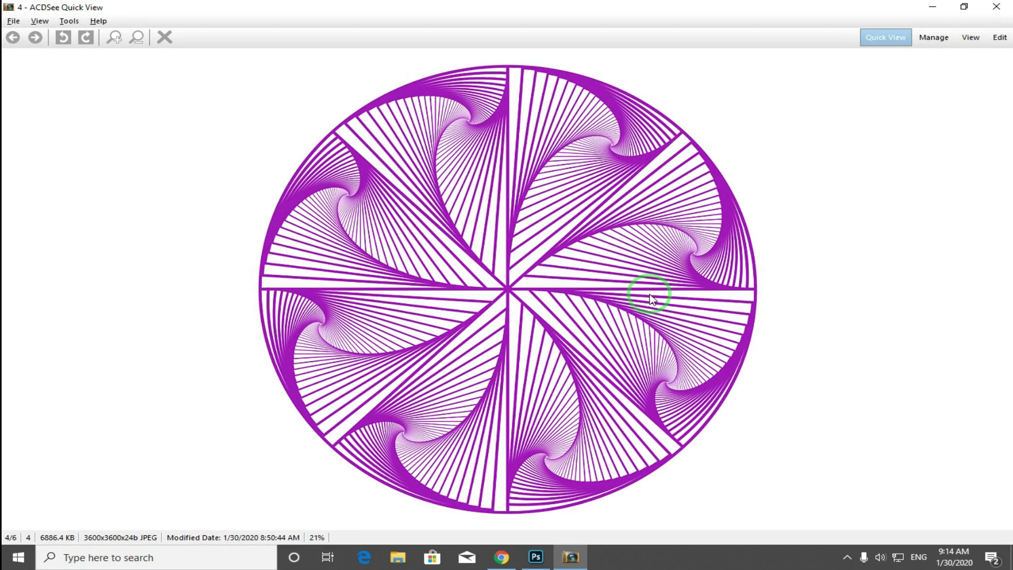
scroll(546, 273, "up", 1)
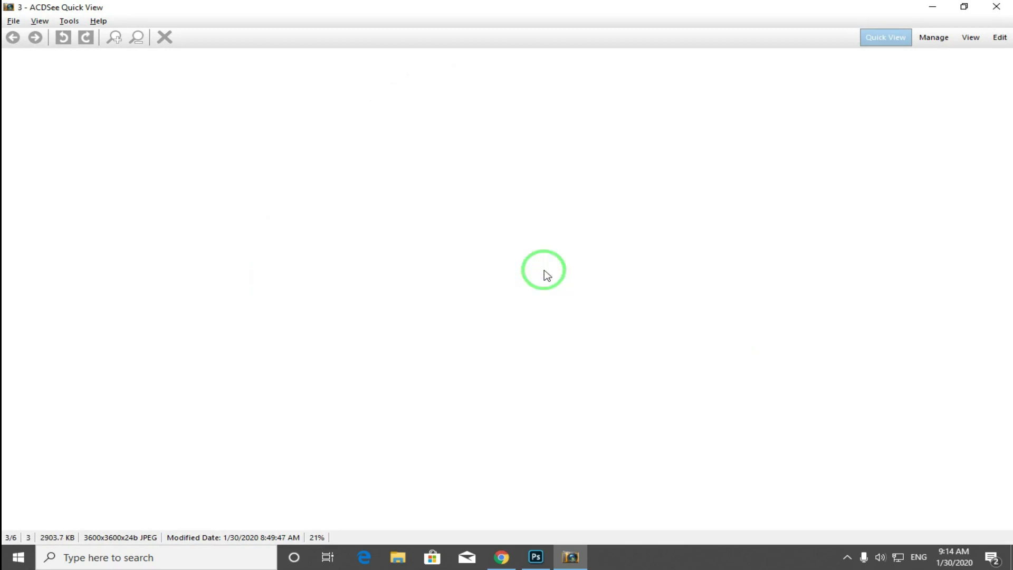
scroll(542, 271, "up", 1)
scroll(542, 272, "down", 3)
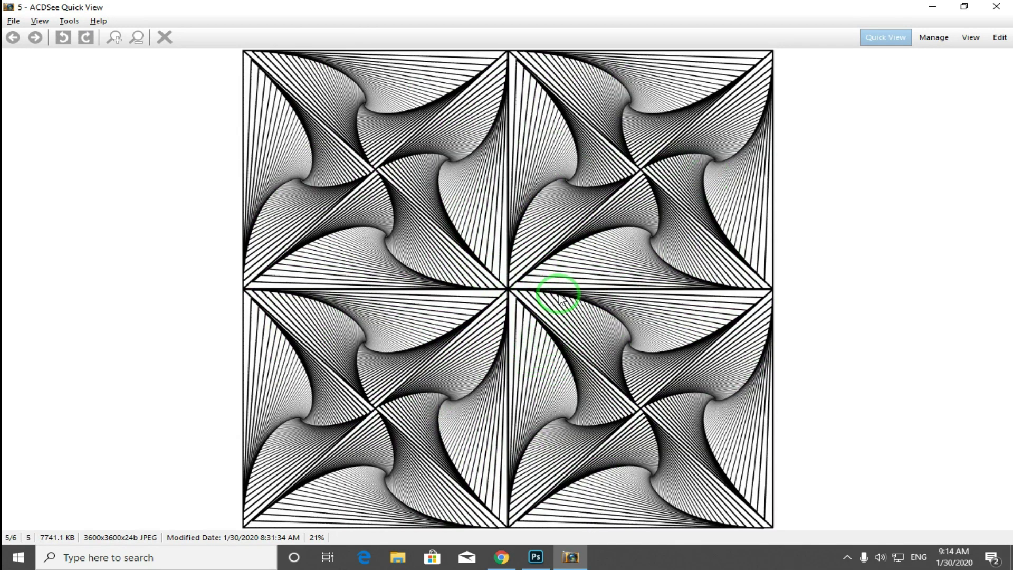
scroll(560, 299, "up", 1)
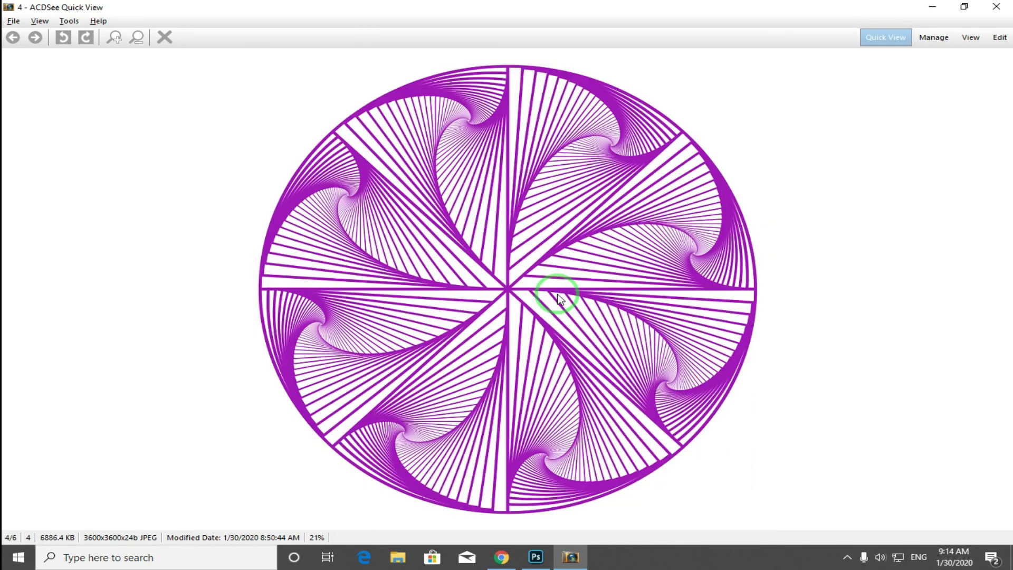
Step: Close the image viewer, switch to Photoshop and create a new white 12 x 12 inch RGB document at 150 pixels/inch
left_click(996, 7)
left_click(535, 557)
key("ctrl+n")
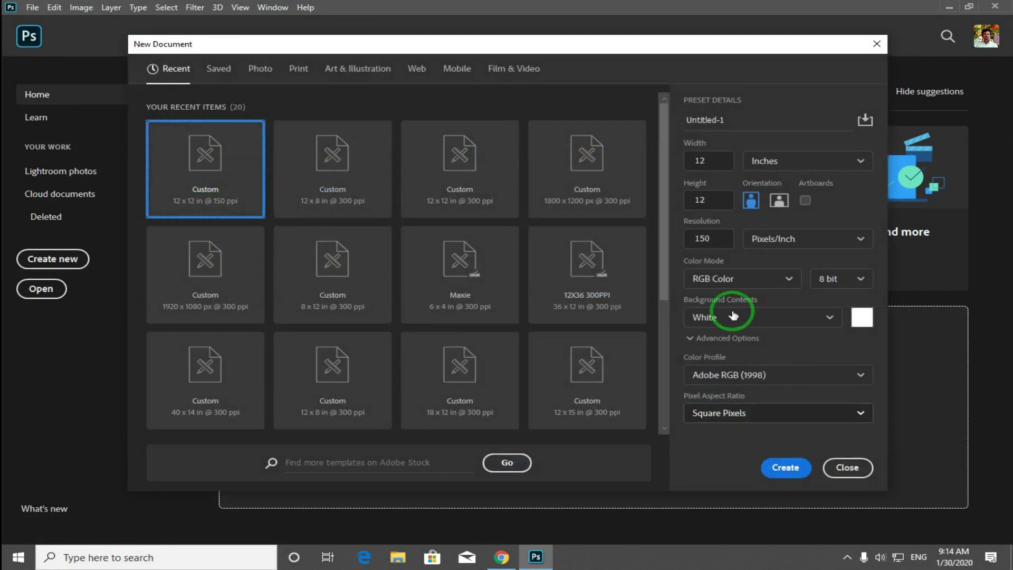
left_click(784, 468)
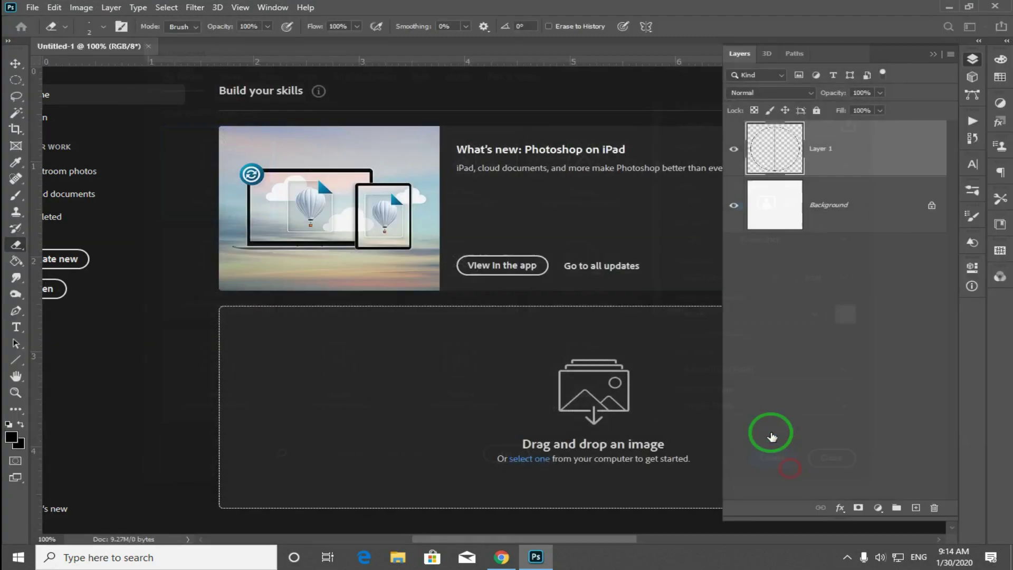
Step: Make a circular selection about 10.4 inches across on the canvas and add a new empty layer for it
left_click(15, 80)
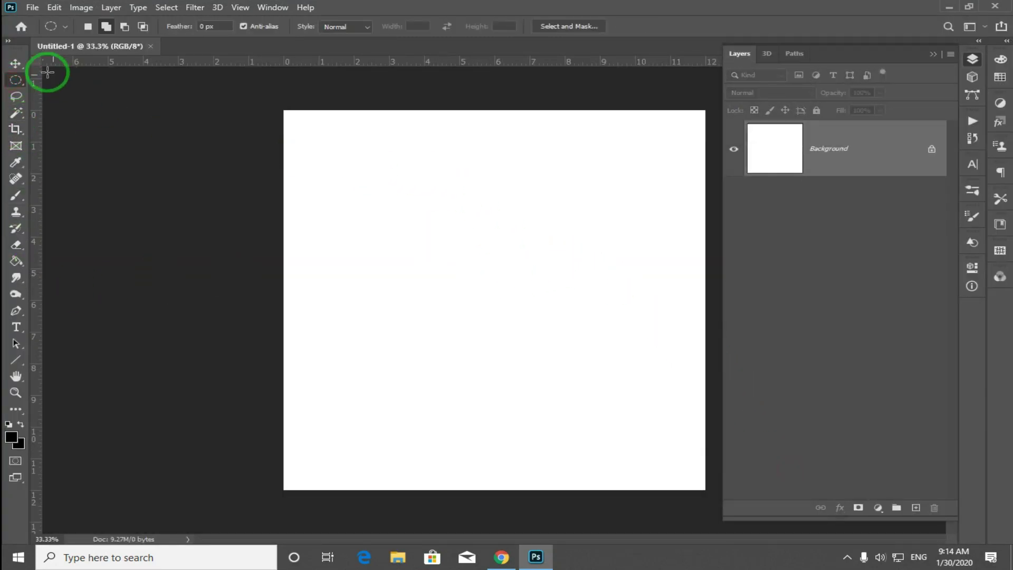
left_click_drag(376, 156, 678, 476)
key("ctrl+shift+n")
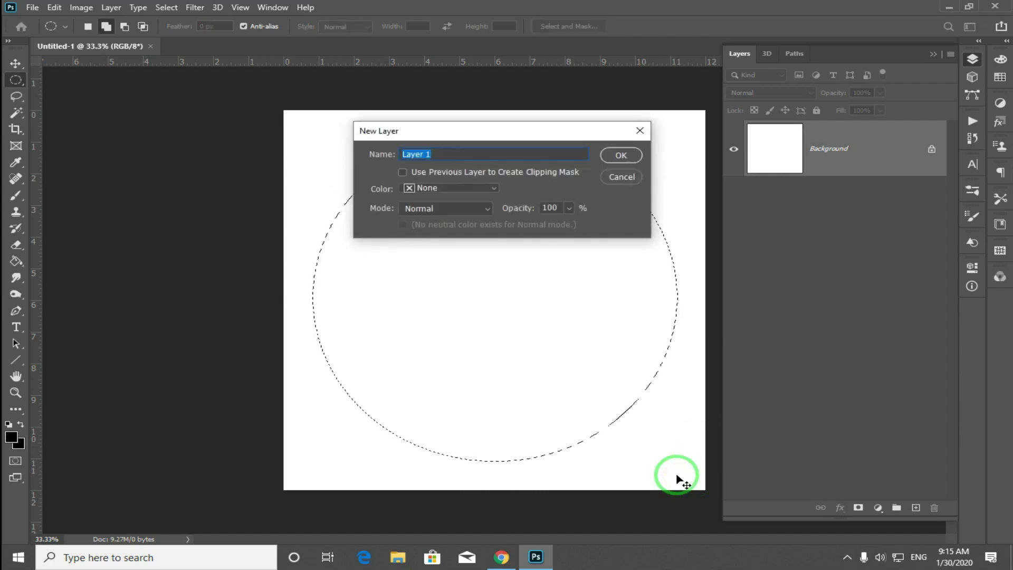
key("Return")
Step: Stroke the circular selection with a 10 px black line at Center location, Normal mode and 100% opacity
key("e")
key("alt+e")
key("k")
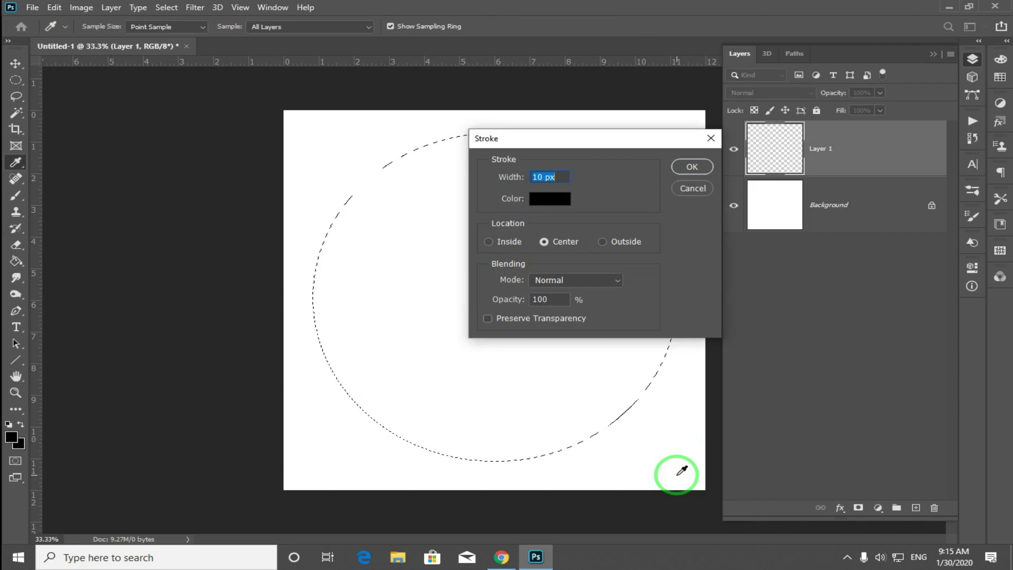
key("Return")
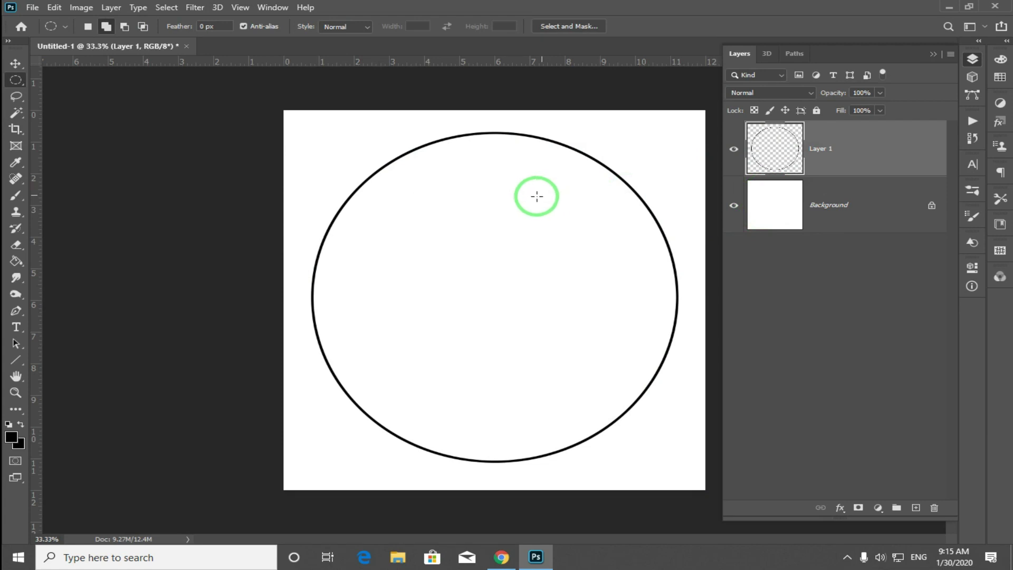
Step: Centre the circle outline horizontally and vertically on the canvas by aligning it to a selection of the whole canvas
key("ctrl+a")
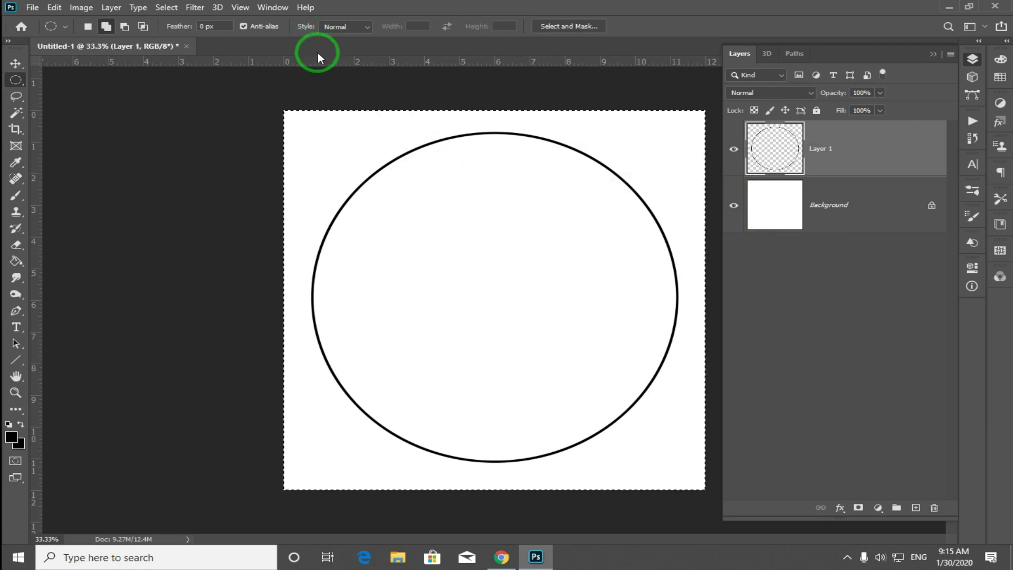
key("v")
left_click(322, 27)
left_click(414, 27)
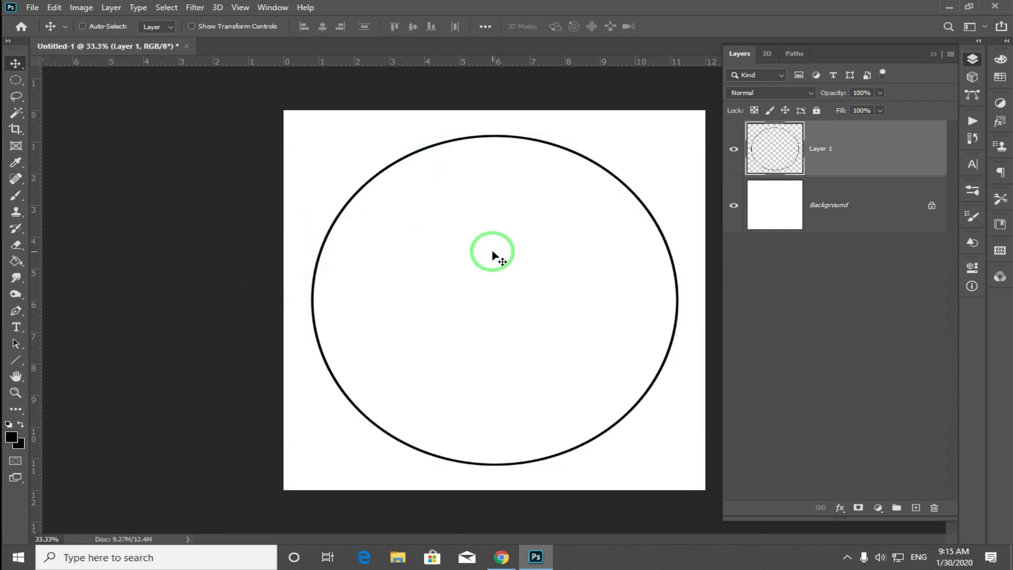
Step: Add a horizontal guide at 6 inches through the middle of the canvas
key("alt+v")
key("e")
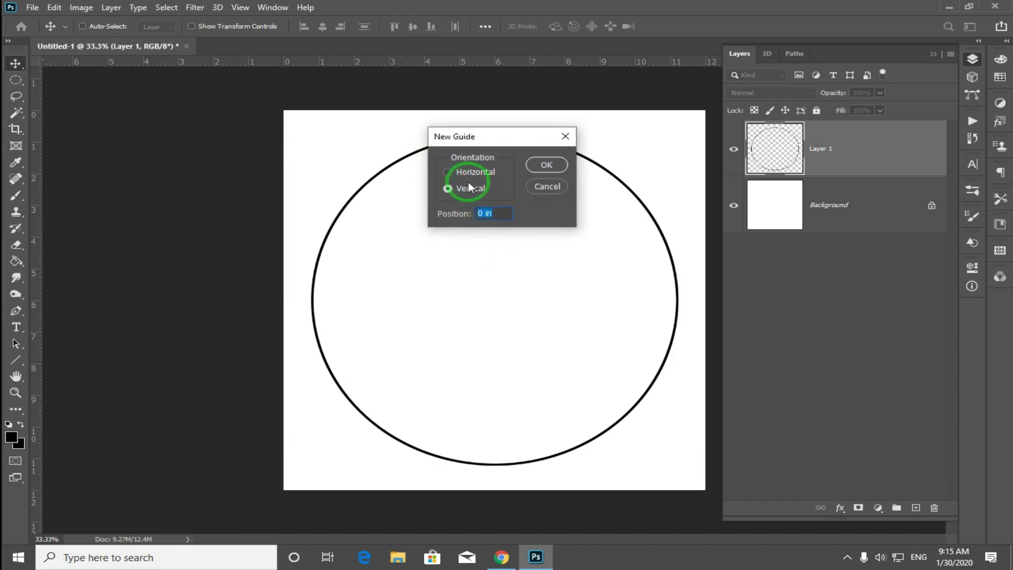
left_click(467, 173)
left_click_drag(505, 212, 475, 213)
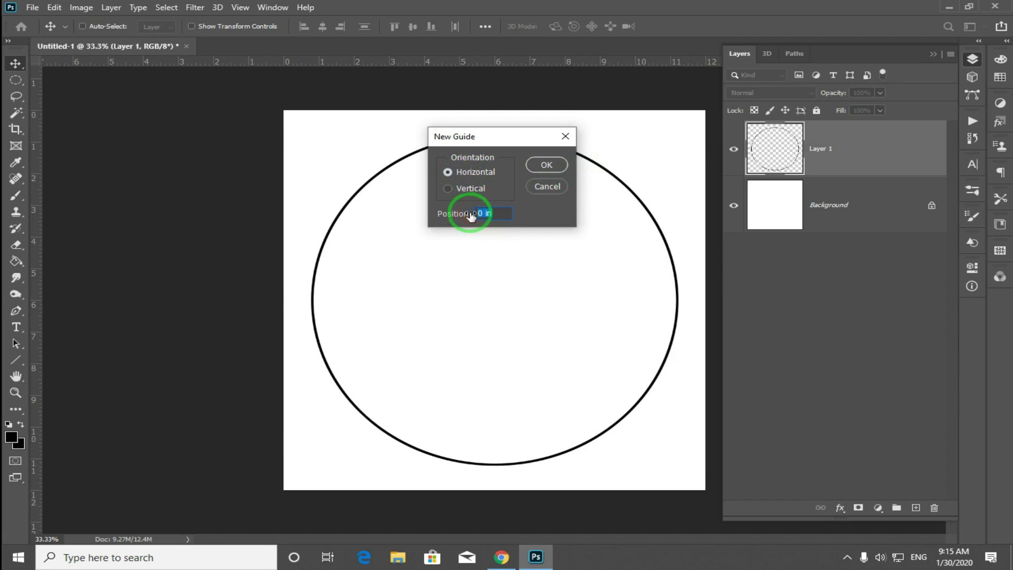
type("6")
key("Return")
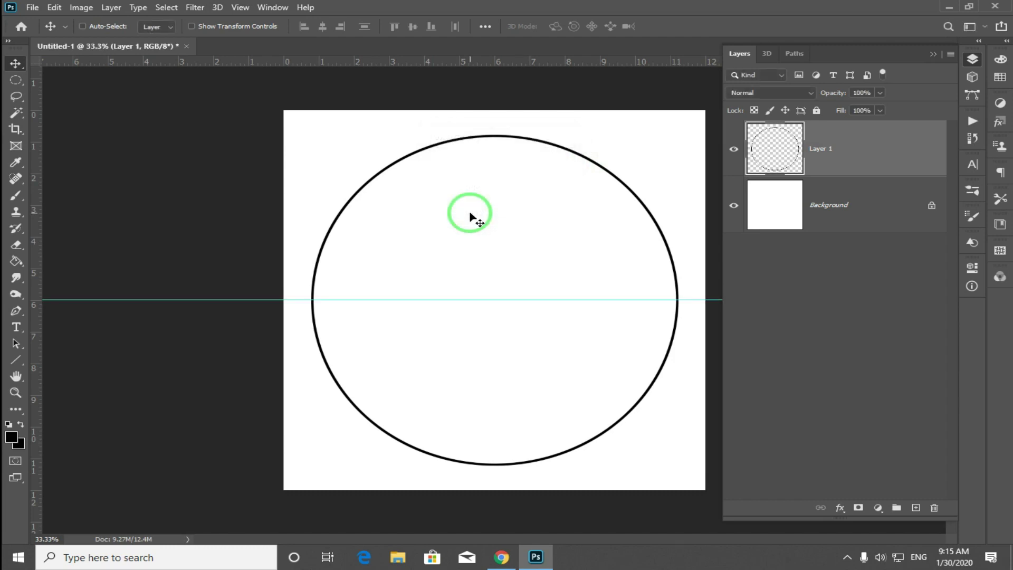
Step: Add a vertical guide at 6 inches so that it crosses the horizontal guide at the circle's centre
key("alt+v")
key("e")
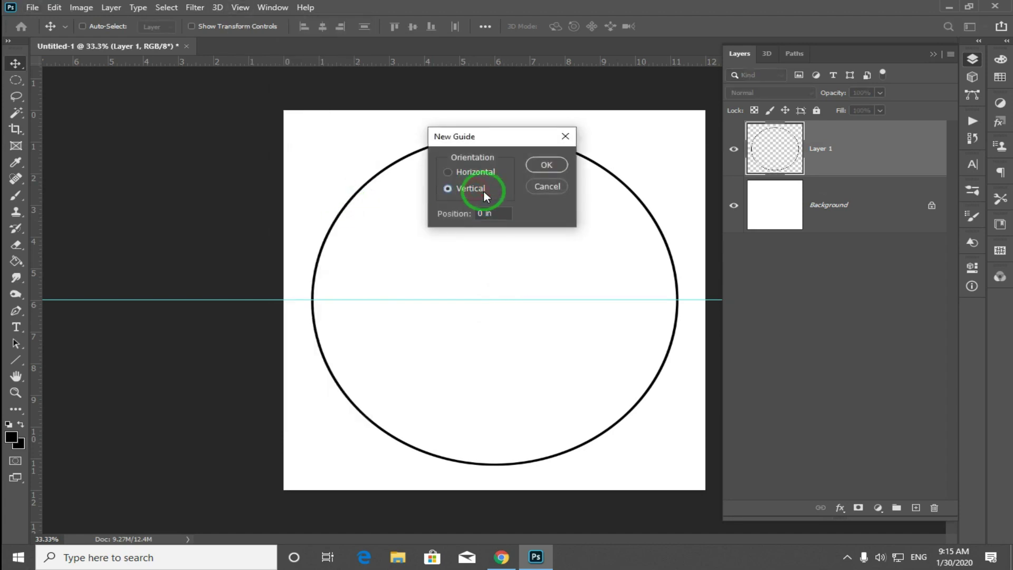
left_click_drag(503, 217, 454, 212)
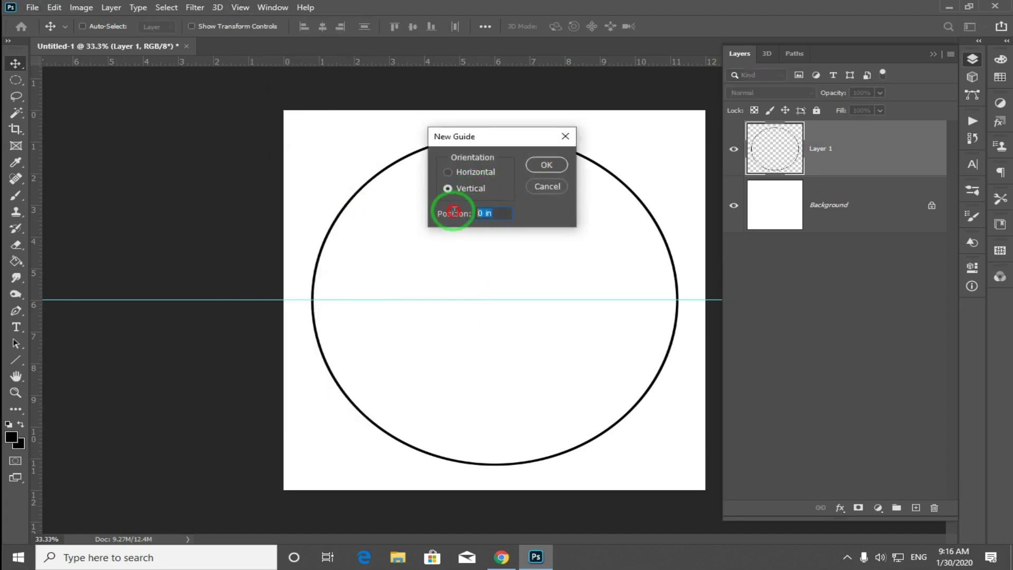
left_click(546, 165)
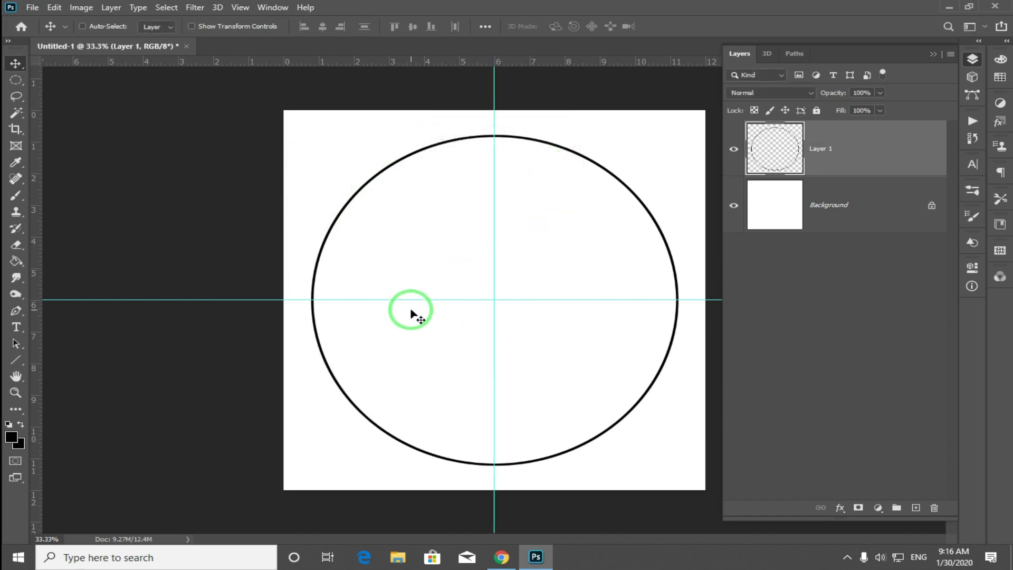
Step: Add a new layer and draw a vertical line path along the vertical guide across the circle's full height
left_click(16, 363)
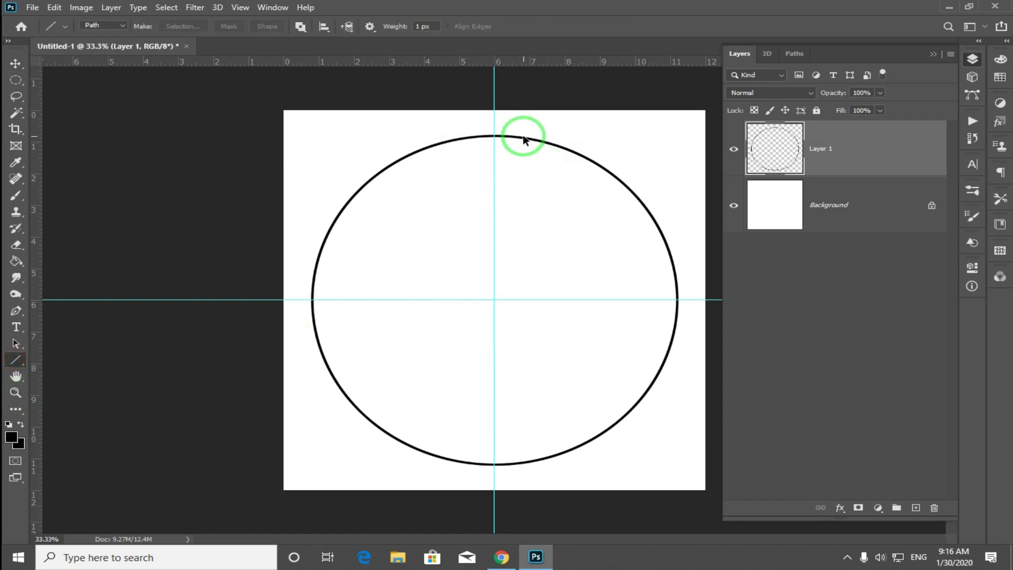
key("ctrl+shift+n")
key("Return")
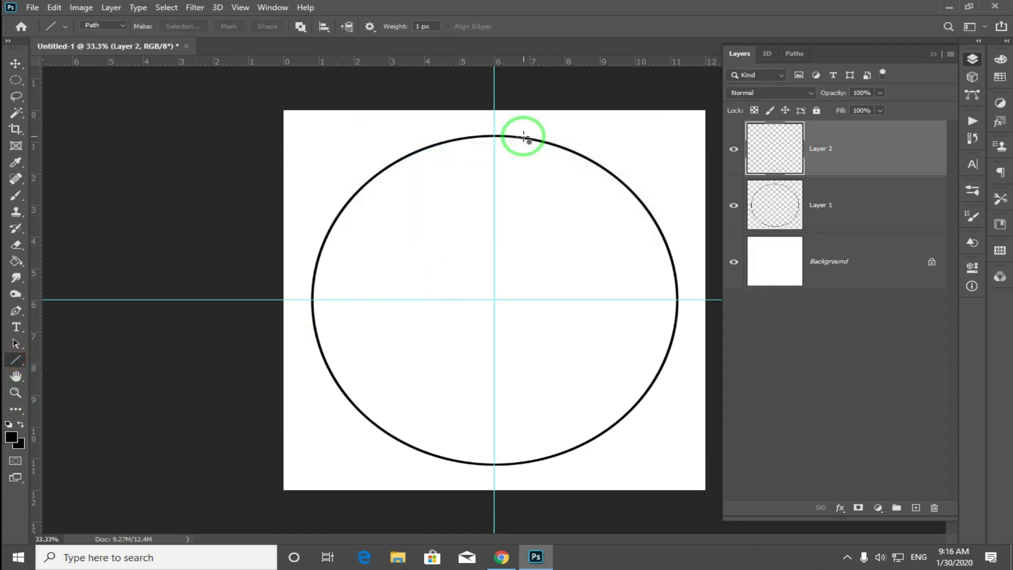
left_click_drag(493, 137, 494, 464)
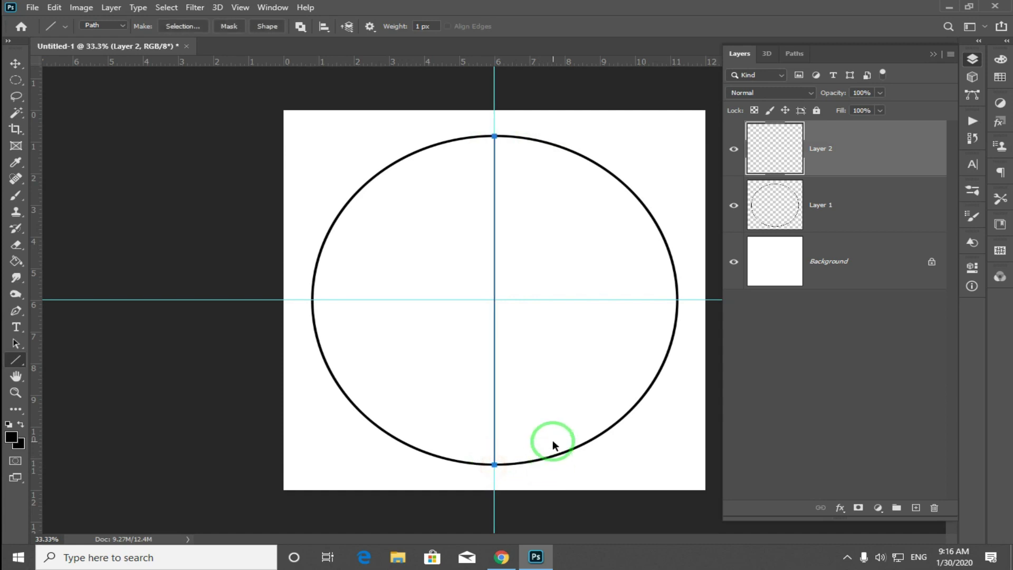
key("Return")
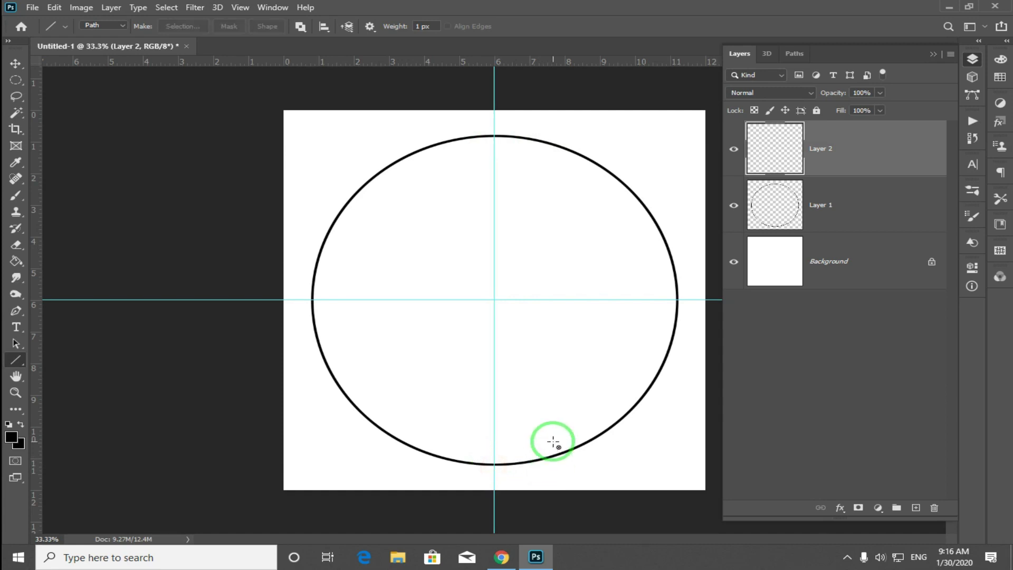
Step: Stroke the vertical line across the circle in black on the new layer and check it with the guides hidden
key("alt+e")
key("s")
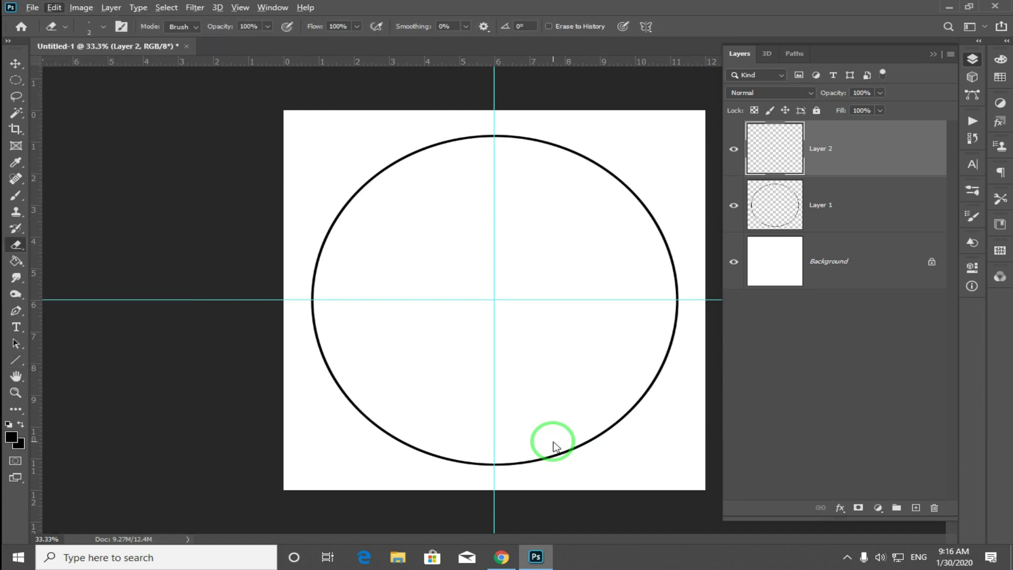
key("Return")
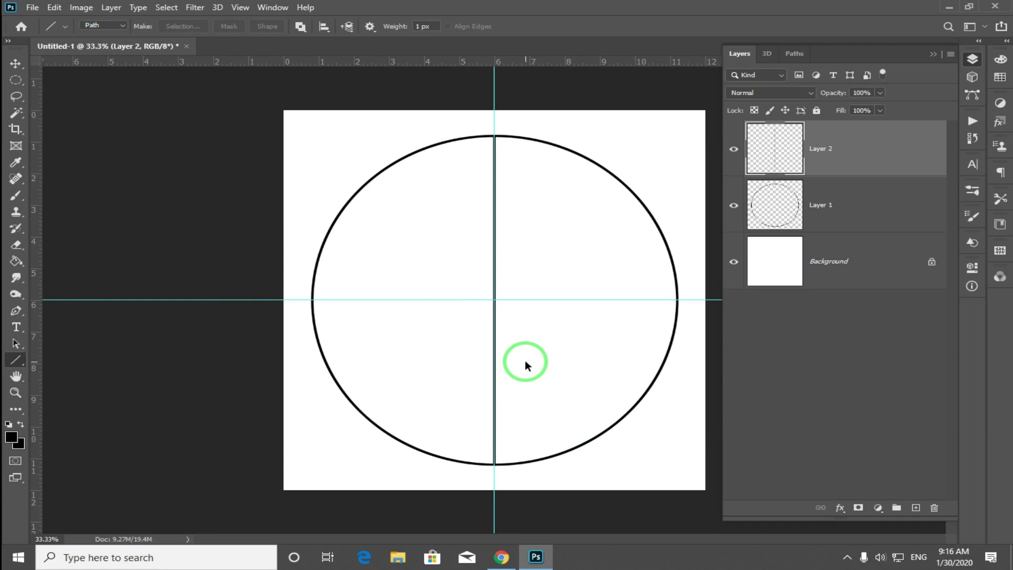
key("ctrl+semicolon")
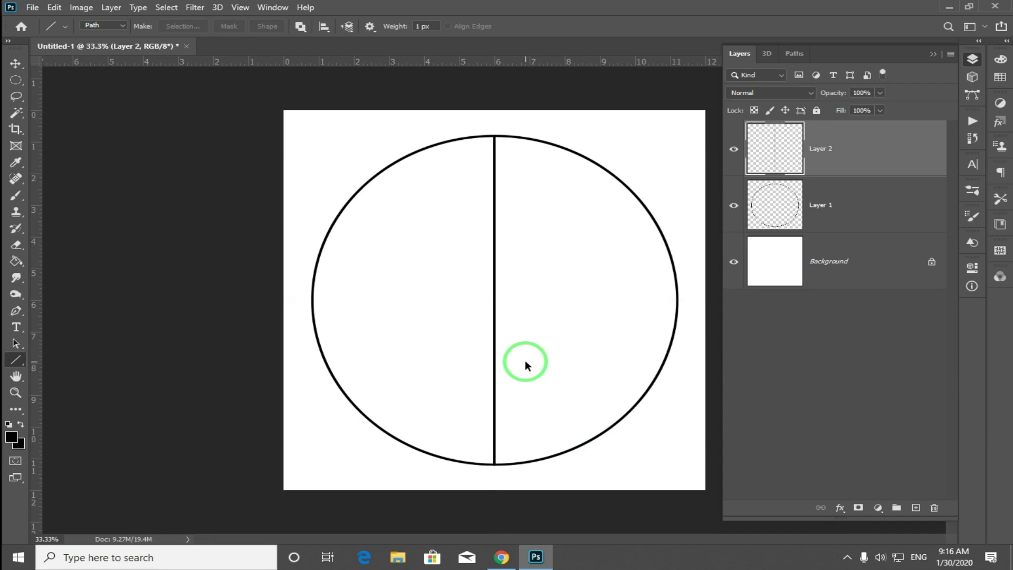
key("ctrl+semicolon")
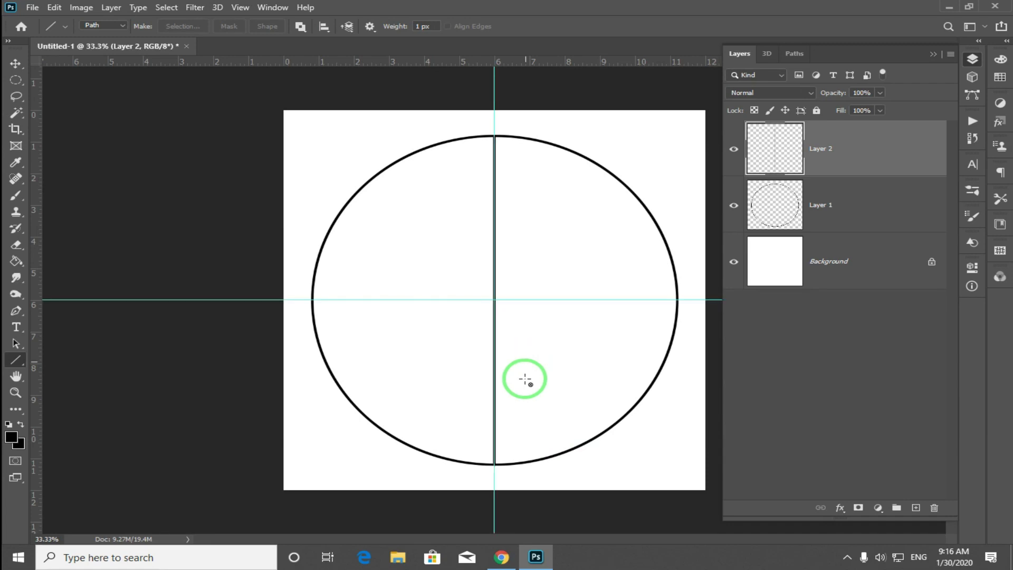
Step: Deselect the stroked line and shorten its lower end to meet the circle's outline, checking the upper end too
key("z")
left_click(522, 483)
left_click(560, 495)
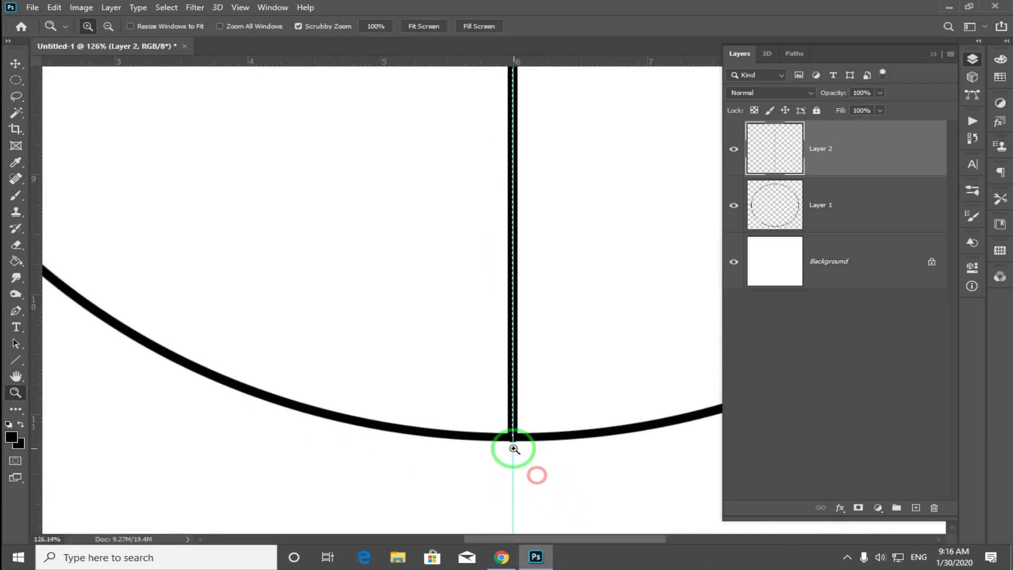
left_click(581, 496)
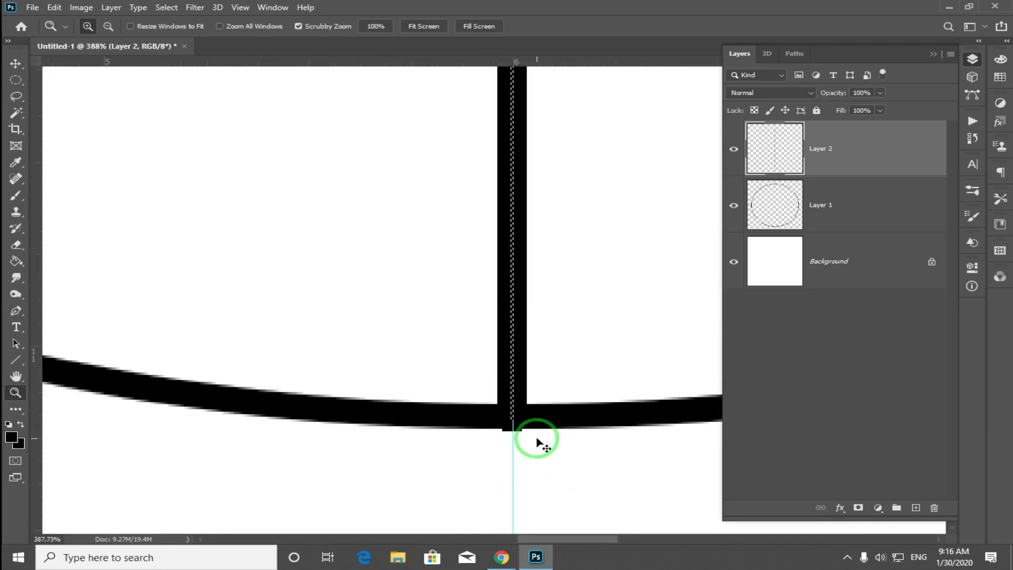
key("ctrl+d")
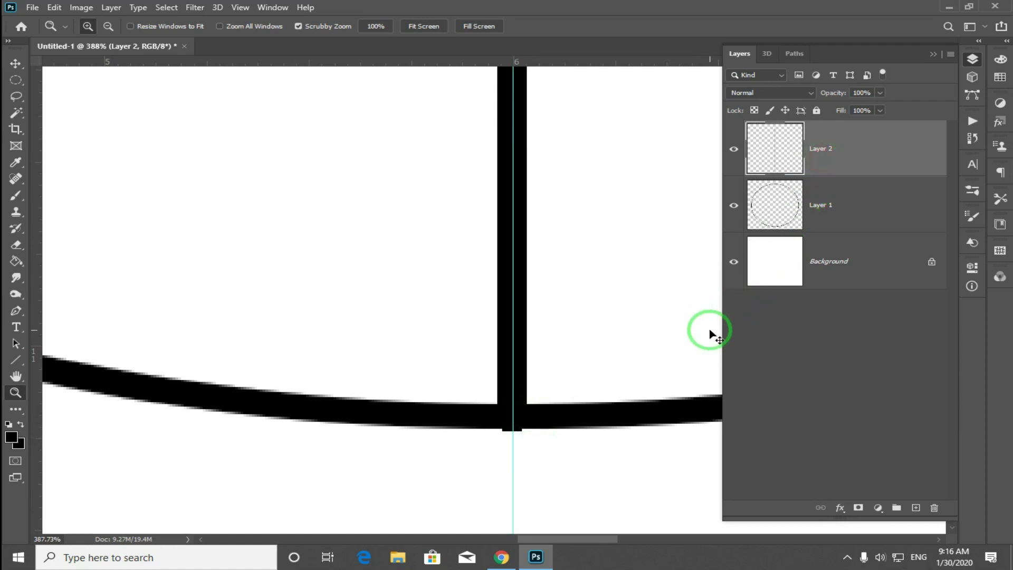
key("ctrl+t")
left_click_drag(513, 428, 512, 424)
key("ctrl+space")
left_click_drag(522, 309, 517, 486)
key("ctrl+0")
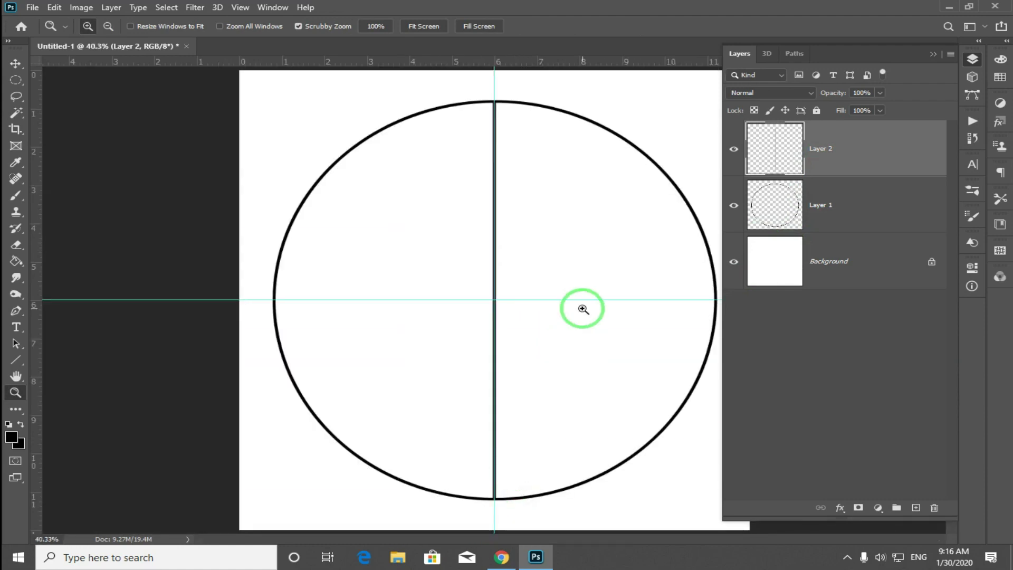
left_click_drag(491, 120, 565, 172)
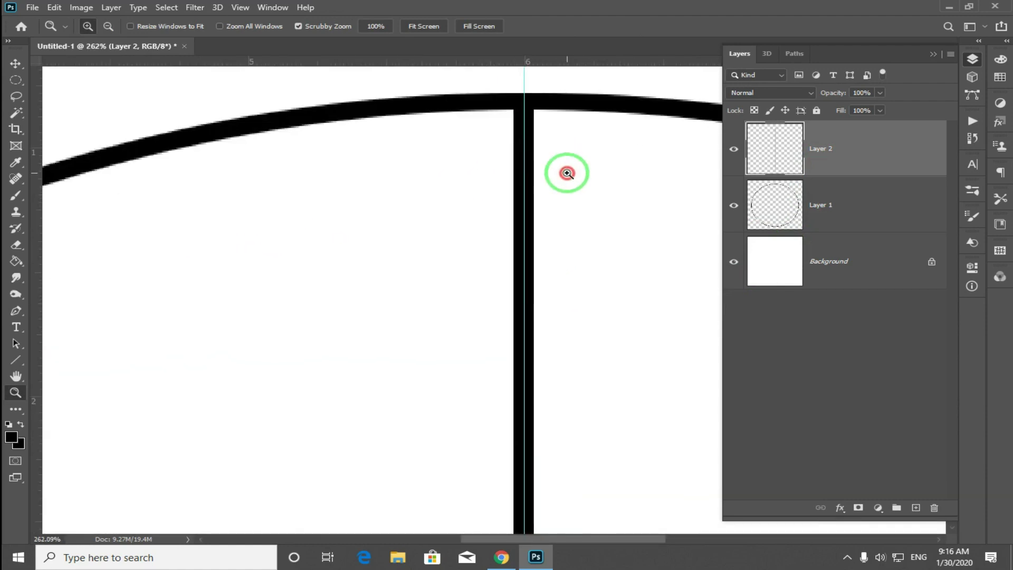
key("ctrl+0")
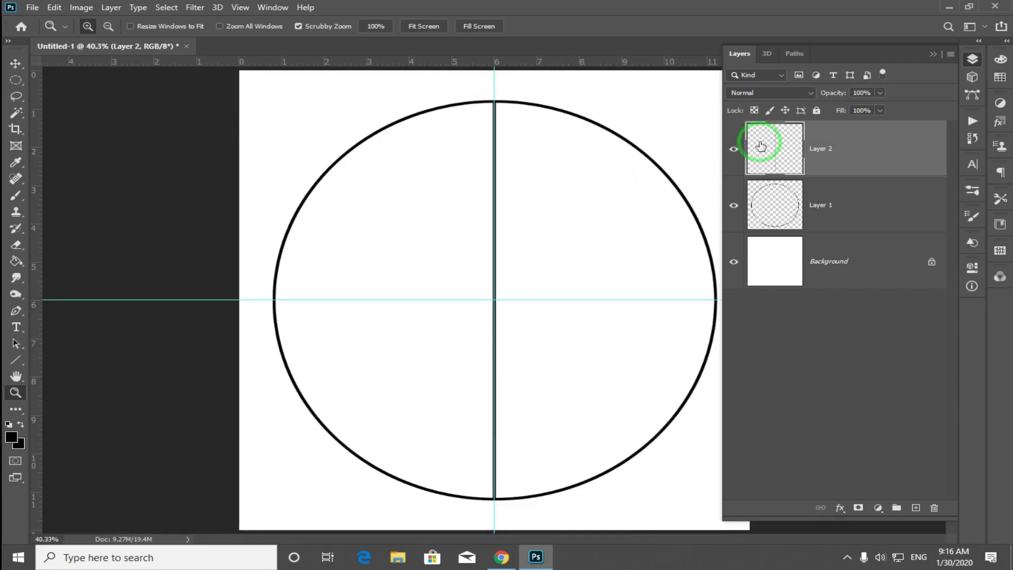
Step: Duplicate the vertical line's layer and rotate the copy 90° clockwise to form a cross inside the circle
left_click(733, 149)
left_click(733, 149)
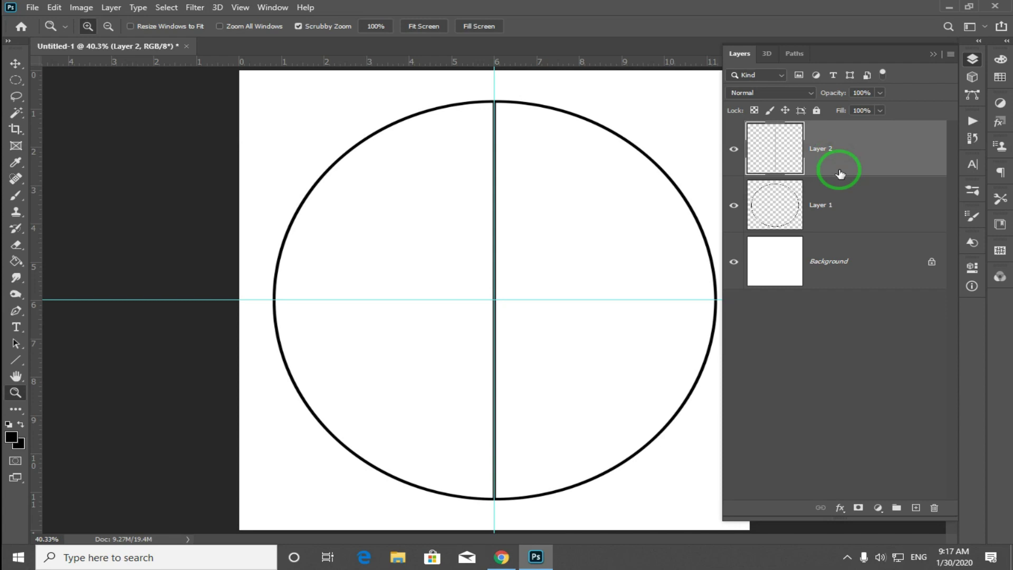
key("ctrl+j")
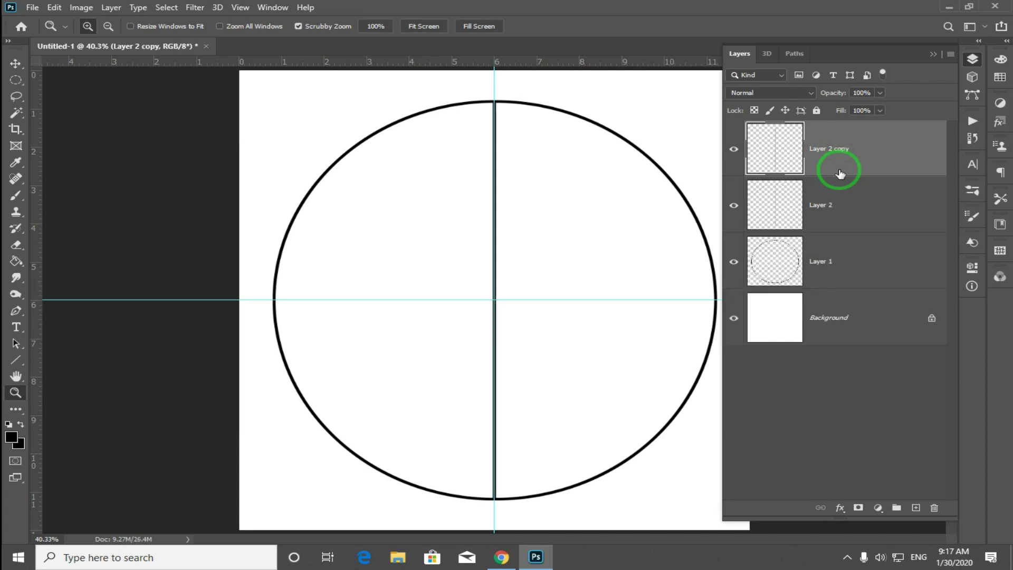
key("ctrl+t")
right_click(528, 258)
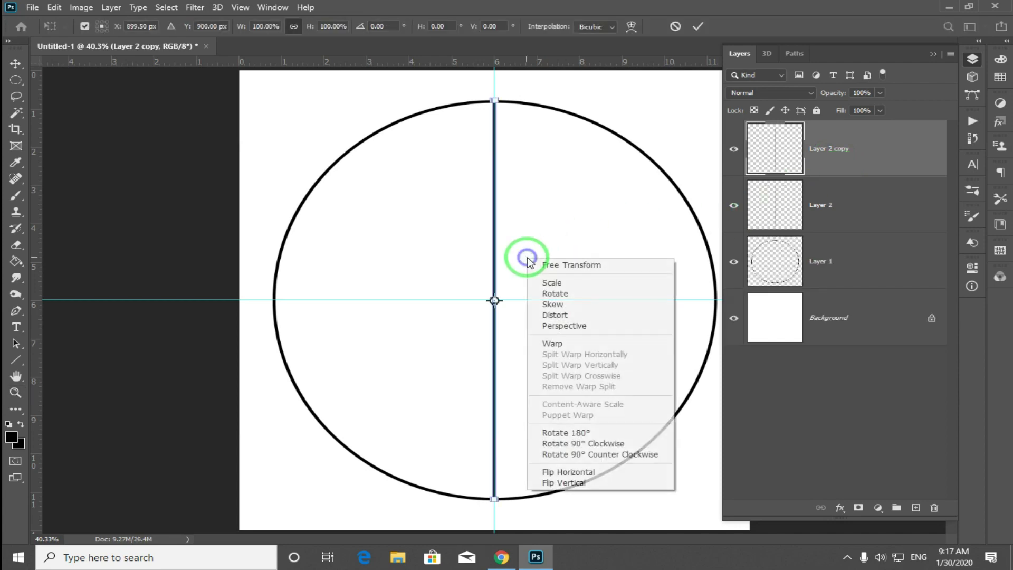
left_click(612, 443)
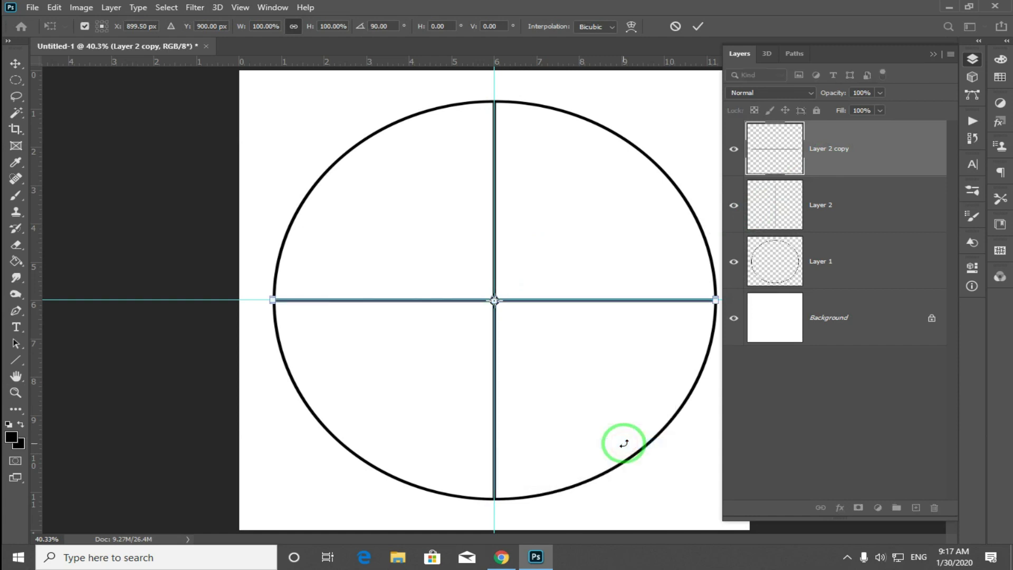
key("Return")
key("z")
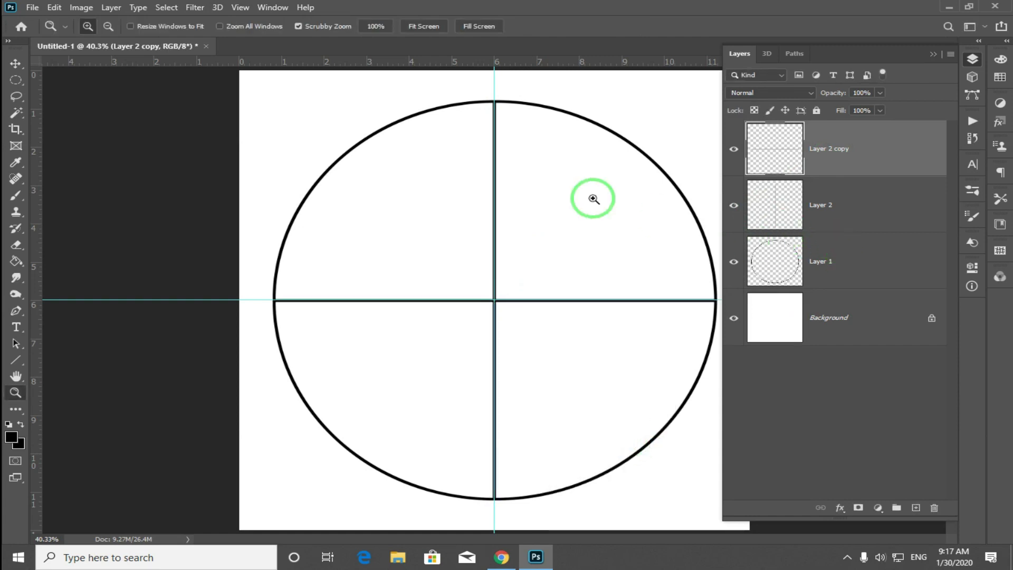
Step: Hide the guides and merge the horizontal line's layer with the vertical line's layer
key("ctrl+semicolon")
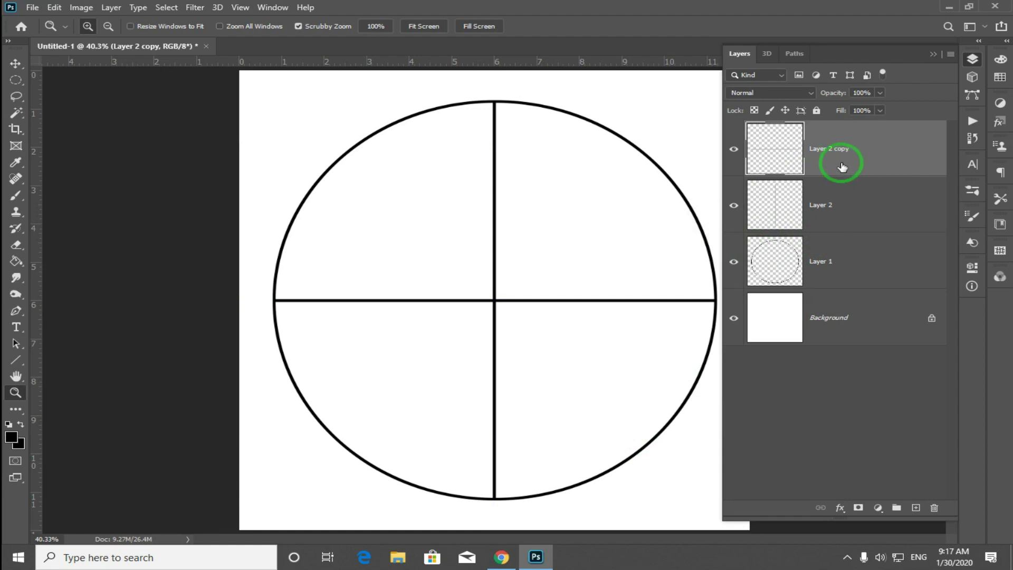
key("ctrl+e")
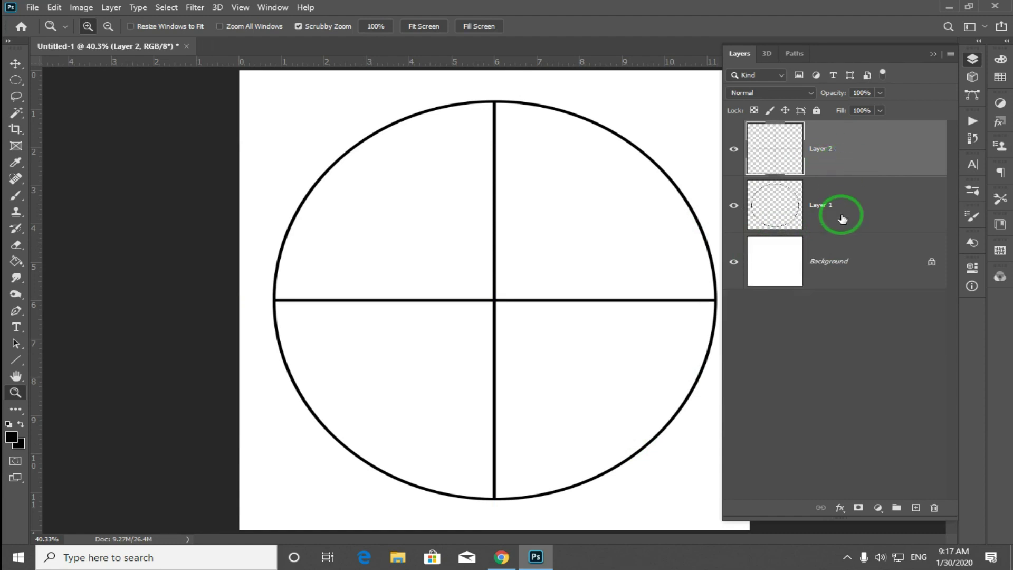
key("v")
left_click_drag(461, 292, 508, 287)
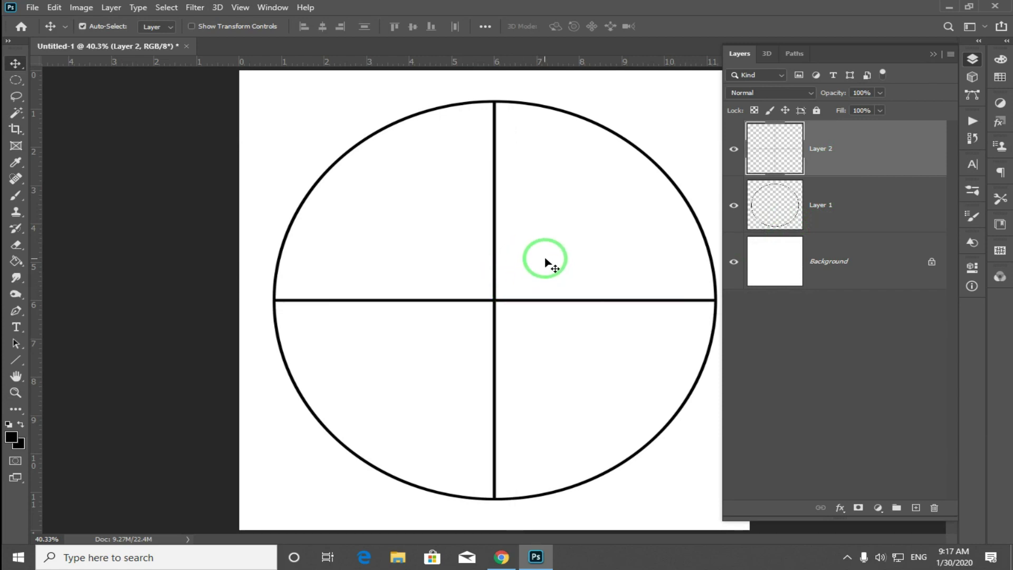
Step: Duplicate the cross layer and rotate the copy 45° about its centre to divide the circle into eight sectors
key("ctrl+j")
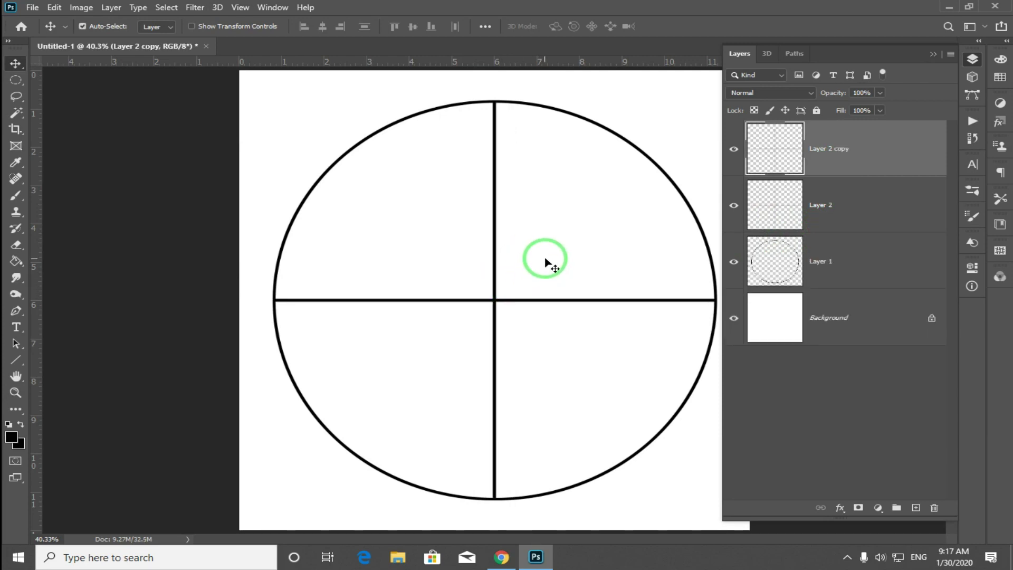
key("ctrl+t")
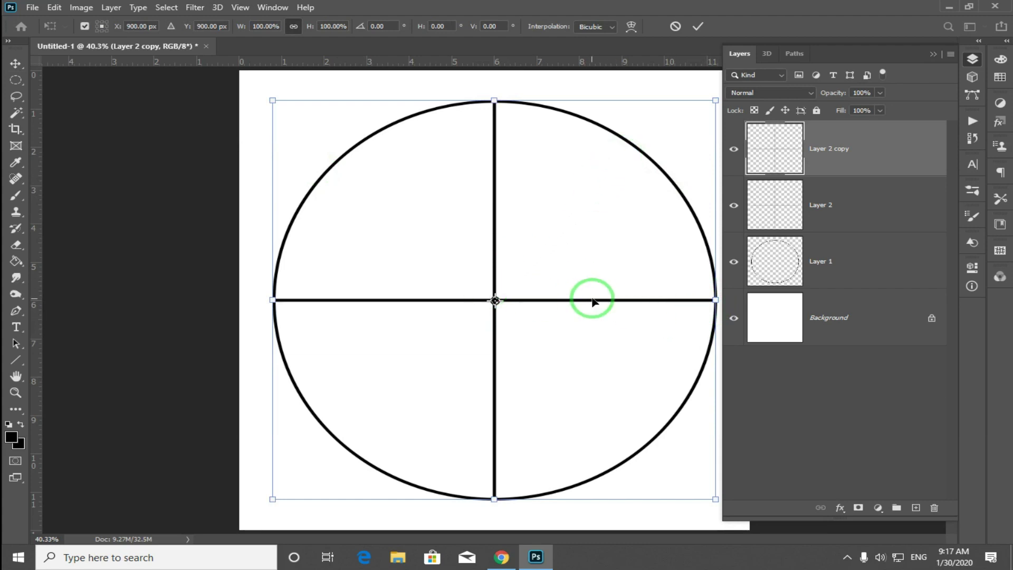
left_click(390, 26)
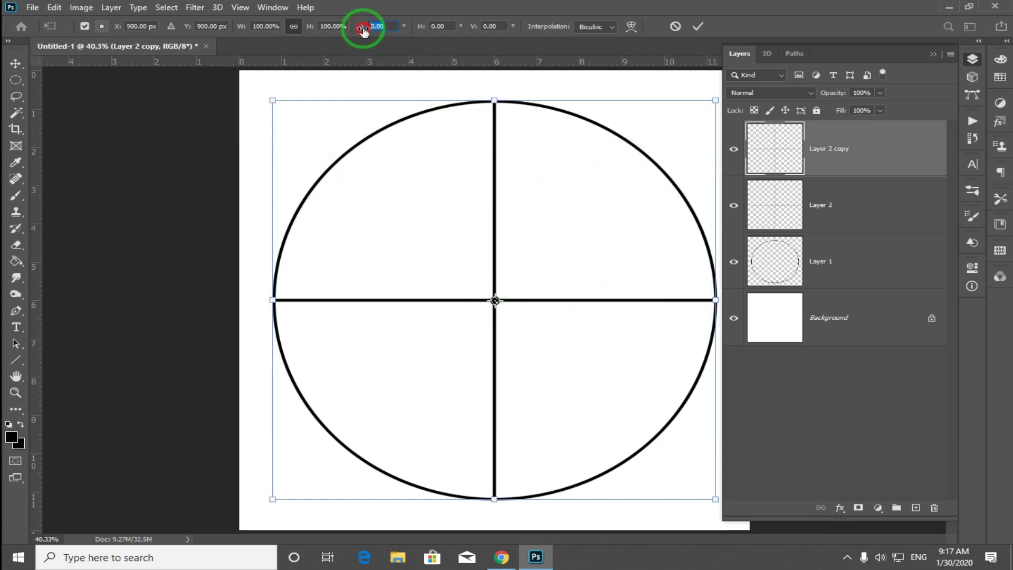
type("45")
key("Return")
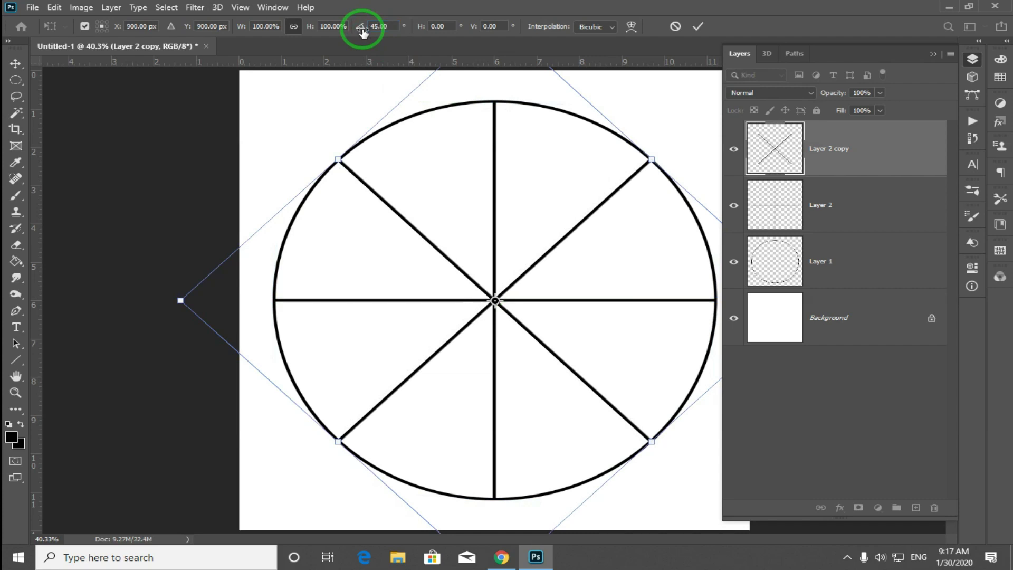
key("Return")
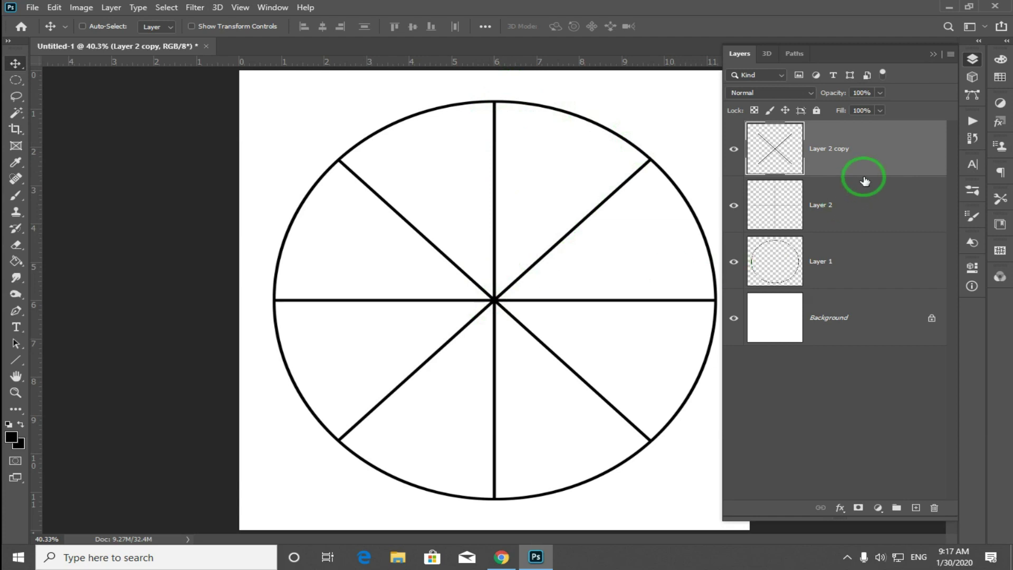
Step: Merge the circle and both cross layers into one, and duplicate the result with the original hidden
left_click(851, 253, "shift")
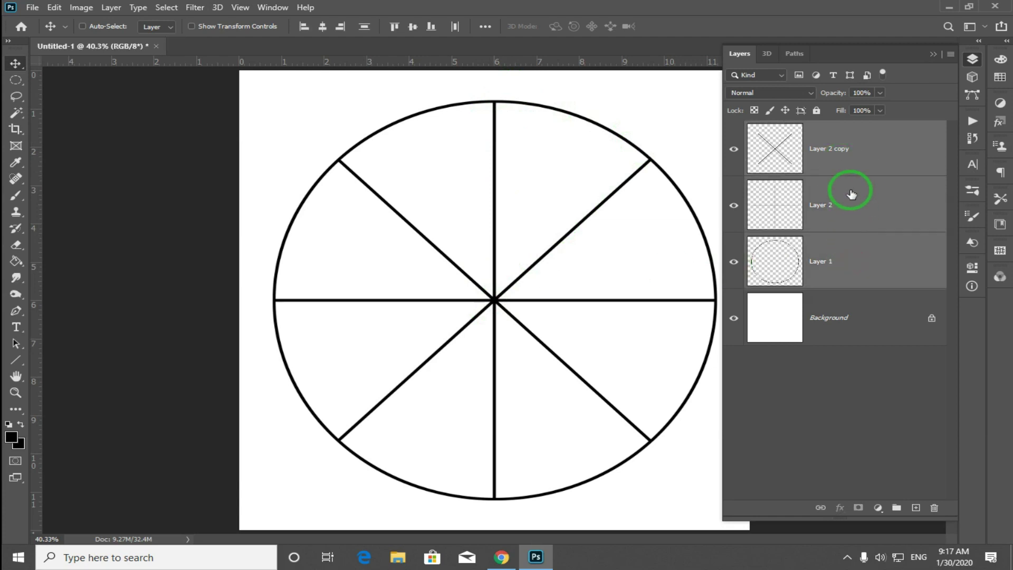
key("ctrl+e")
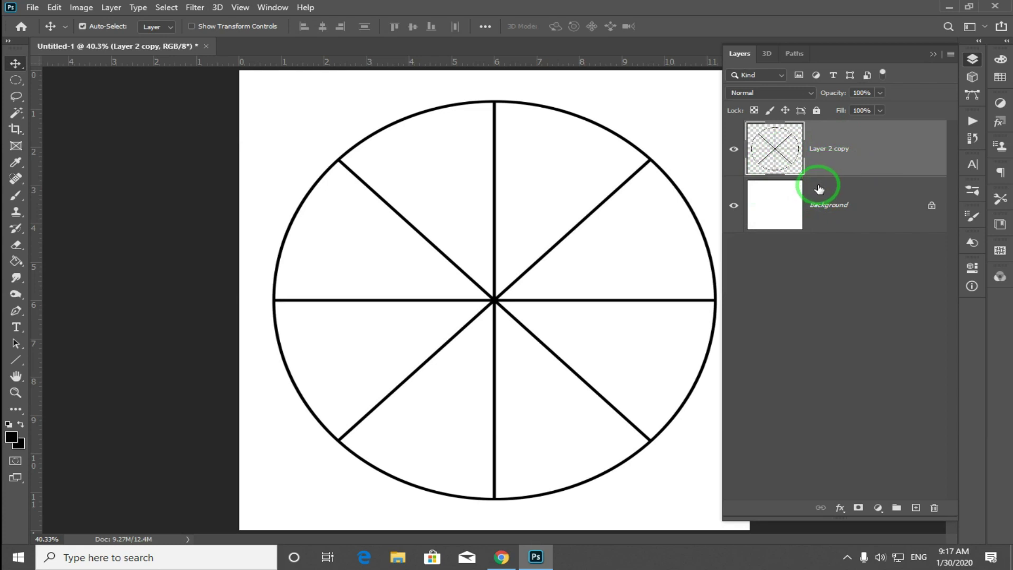
key("ctrl+j")
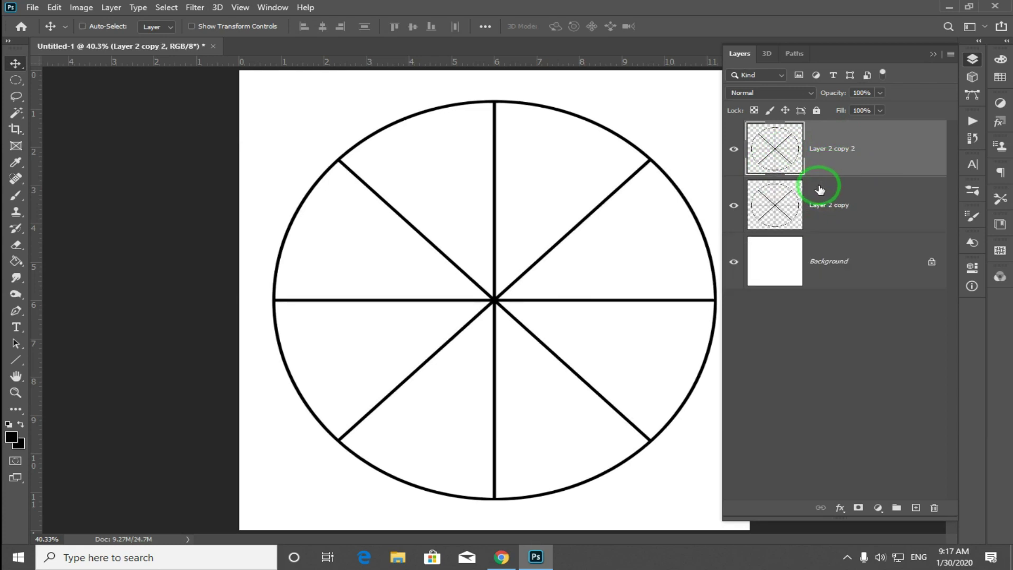
left_click(734, 207)
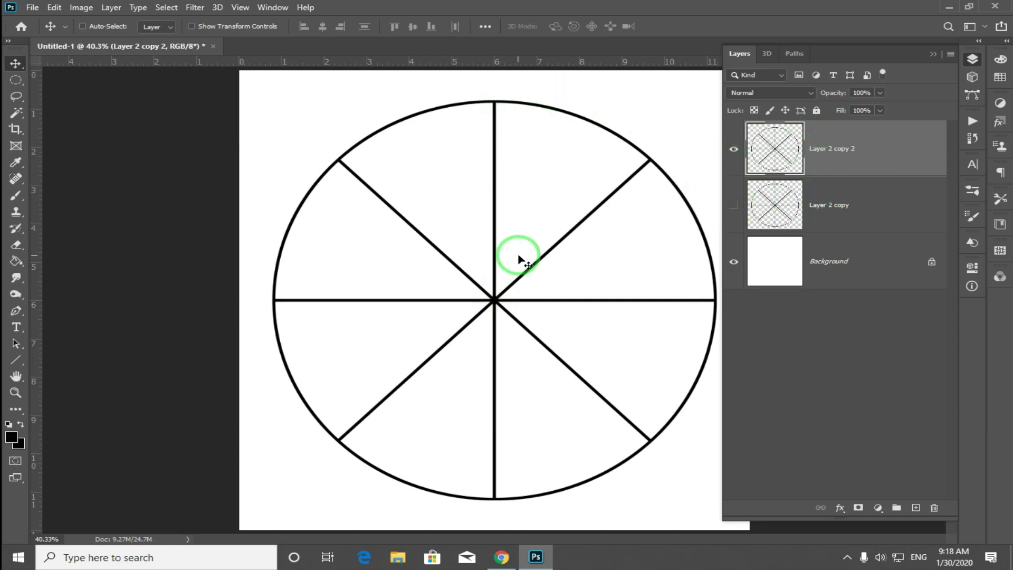
Step: Delete the left half of the duplicated wheel with a rectangular selection reaching the outer edge of the vertical line
key("m")
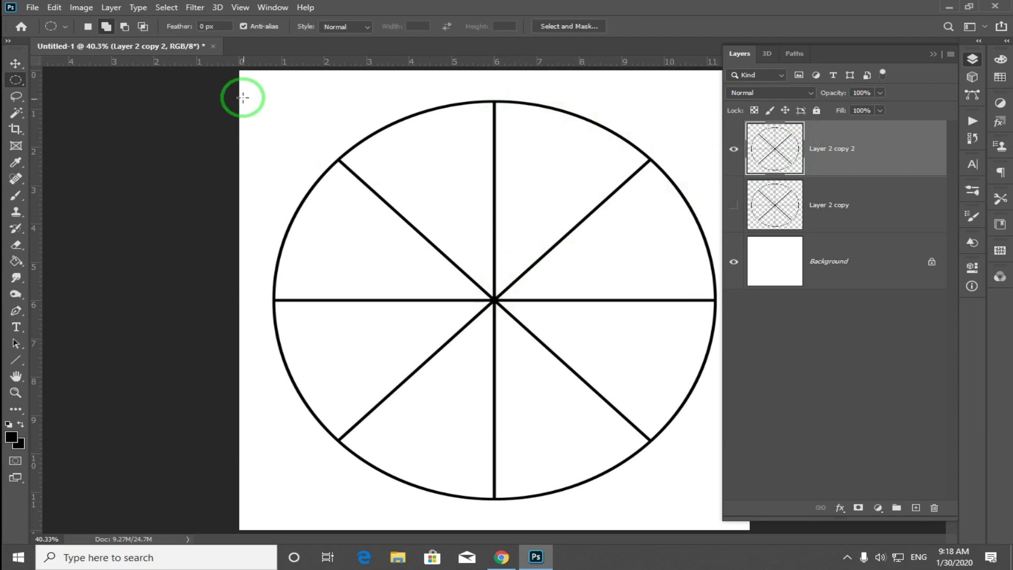
left_click_drag(16, 80, 65, 86)
left_click(65, 86)
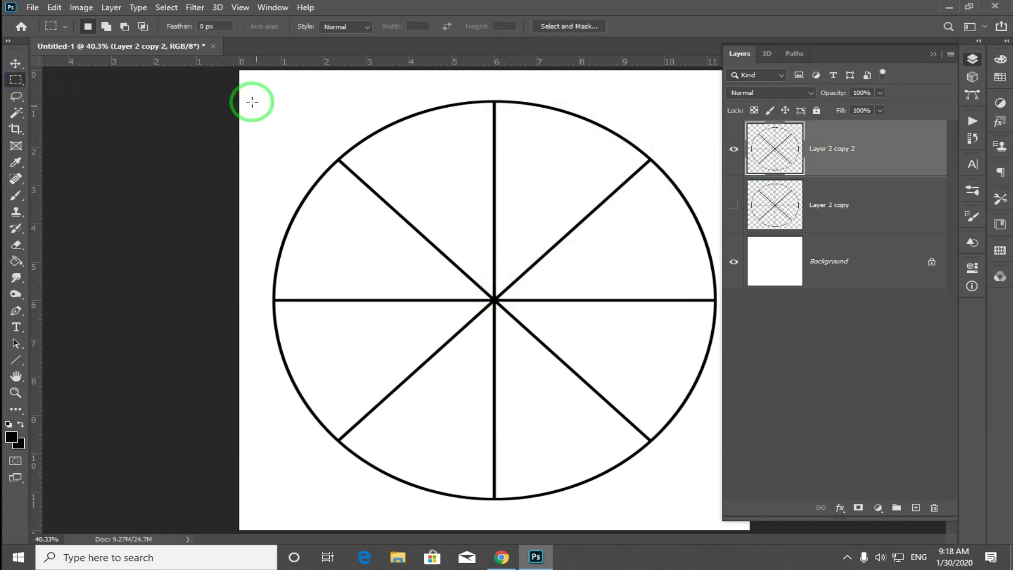
left_click_drag(240, 75, 493, 536)
left_click(493, 538)
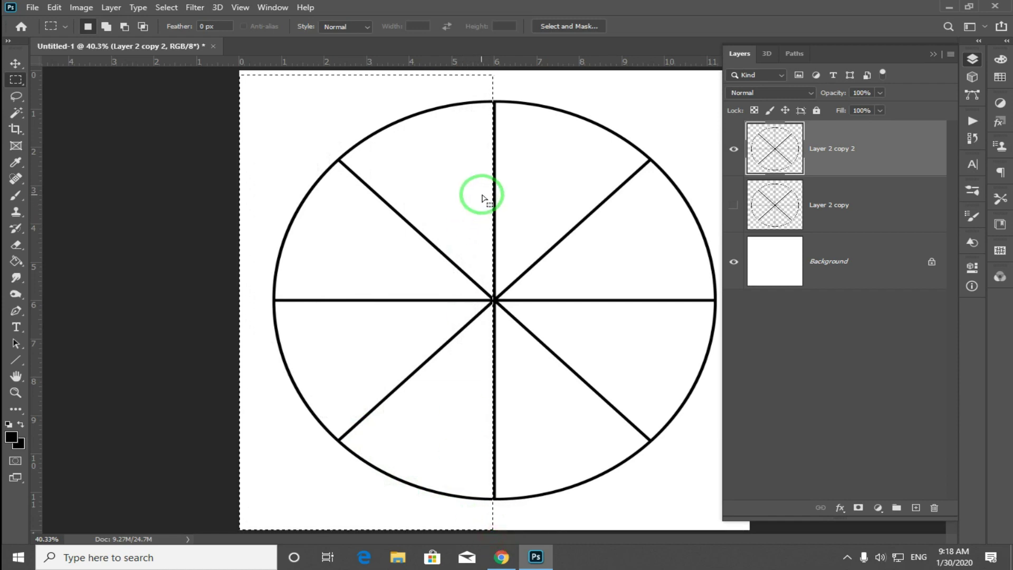
key("z")
left_click_drag(482, 83, 573, 206)
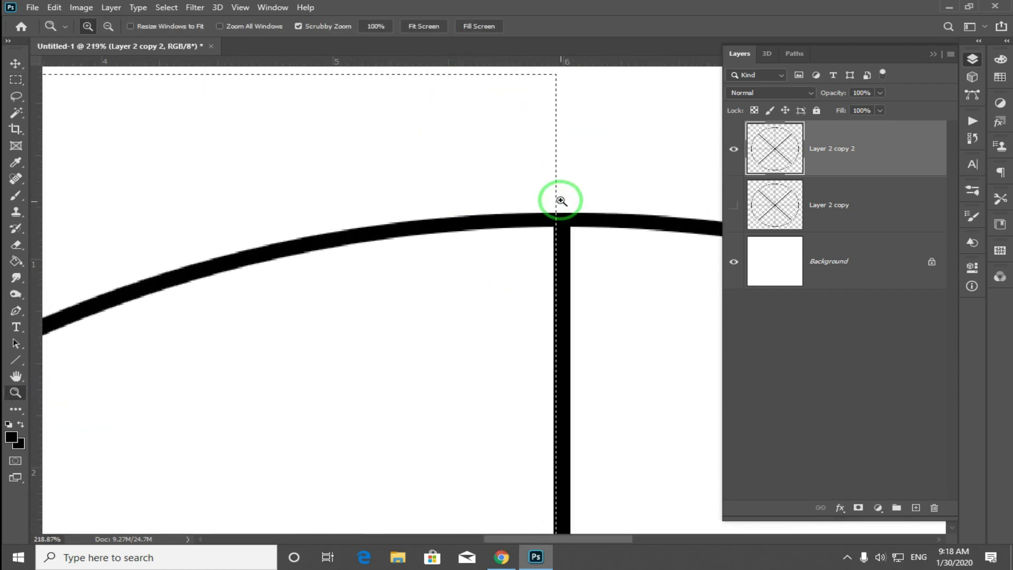
key("m")
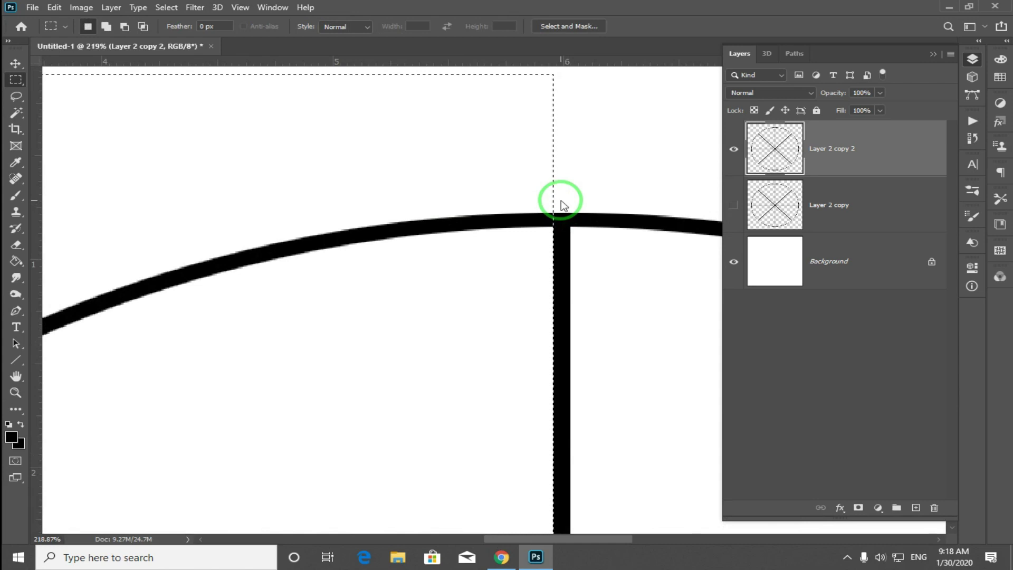
key("Delete")
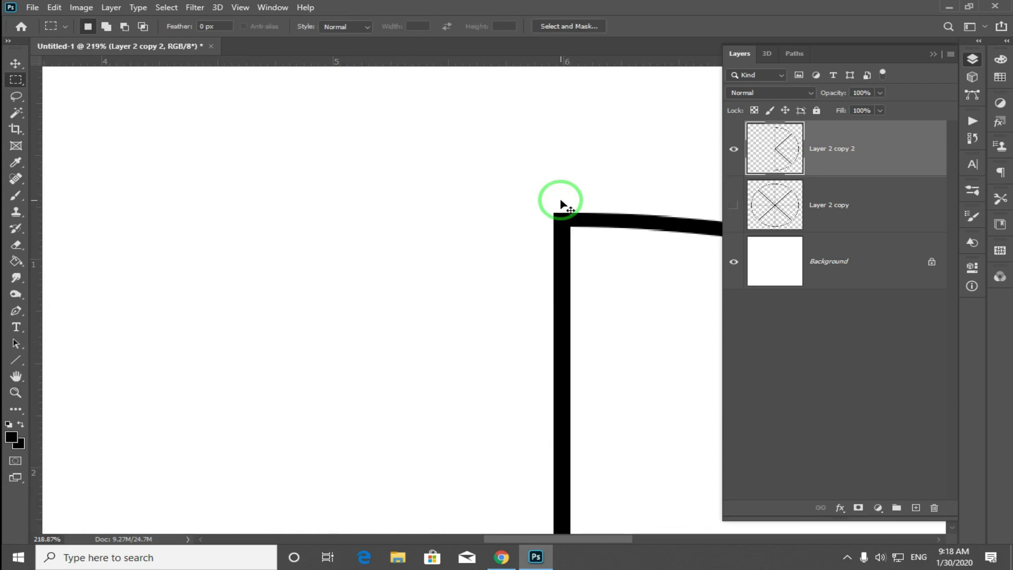
key("ctrl+0")
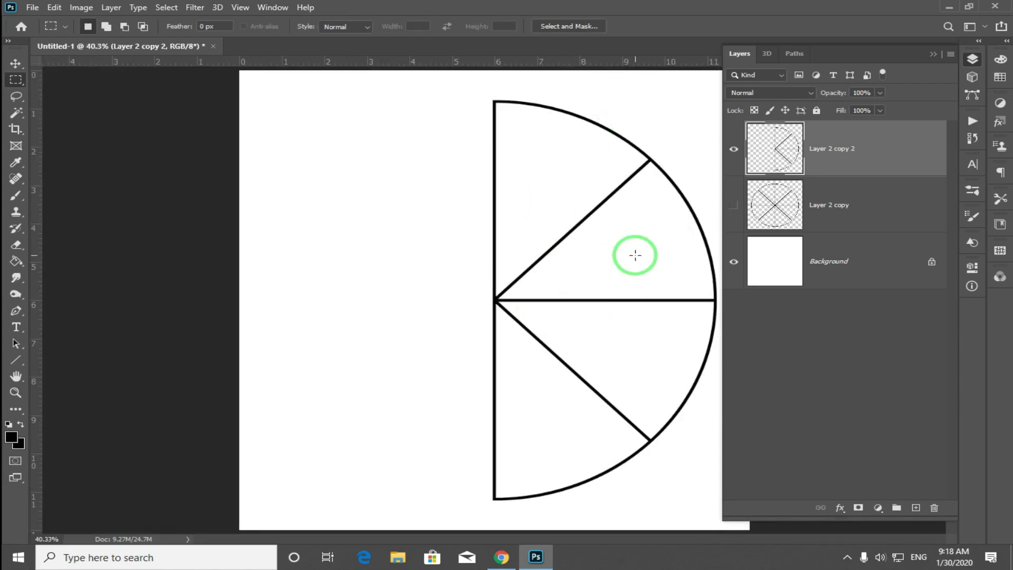
Step: Delete most of the half-wheel below the horizontal line using a rectangular selection, and clear the selection
left_click_drag(372, 322, 789, 520)
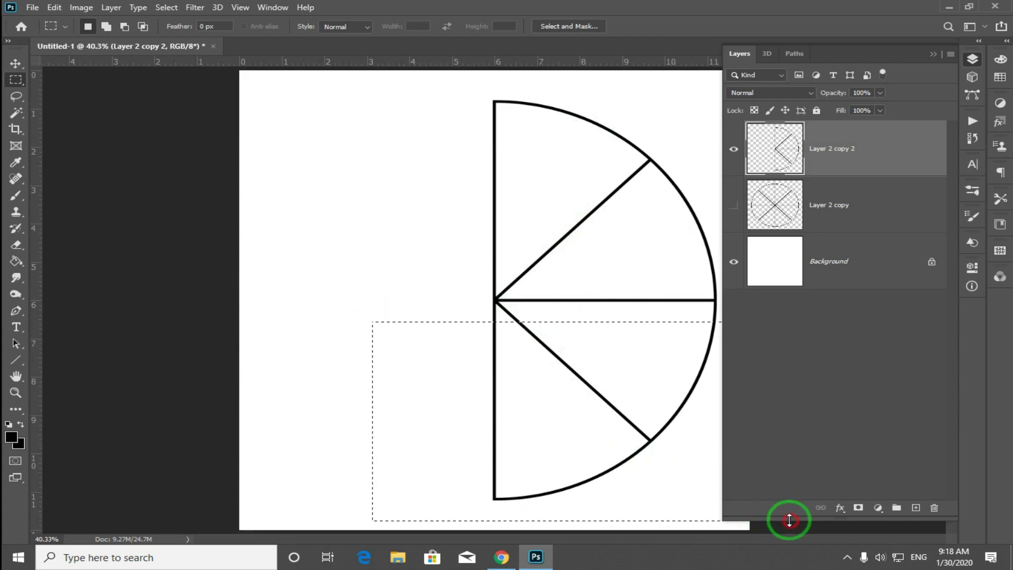
key("Delete")
key("ctrl+d")
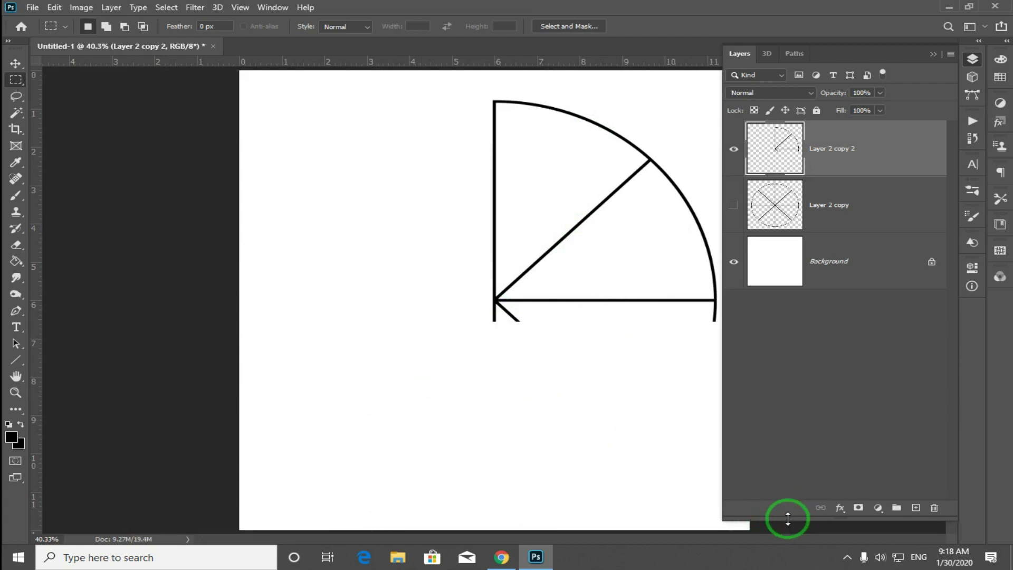
Step: Make a wide rectangular selection just below the horizontal line, over the leftover line stubs
key("Tab")
key("ctrl+plus")
left_click_drag(635, 301, 486, 400)
left_click_drag(180, 445, 823, 516)
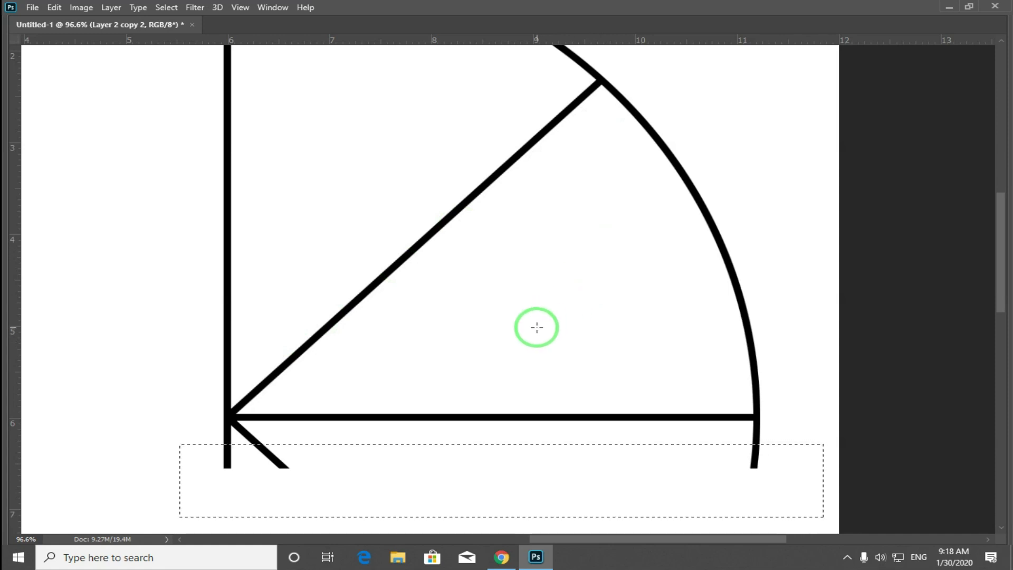
key("alt+s")
key("t")
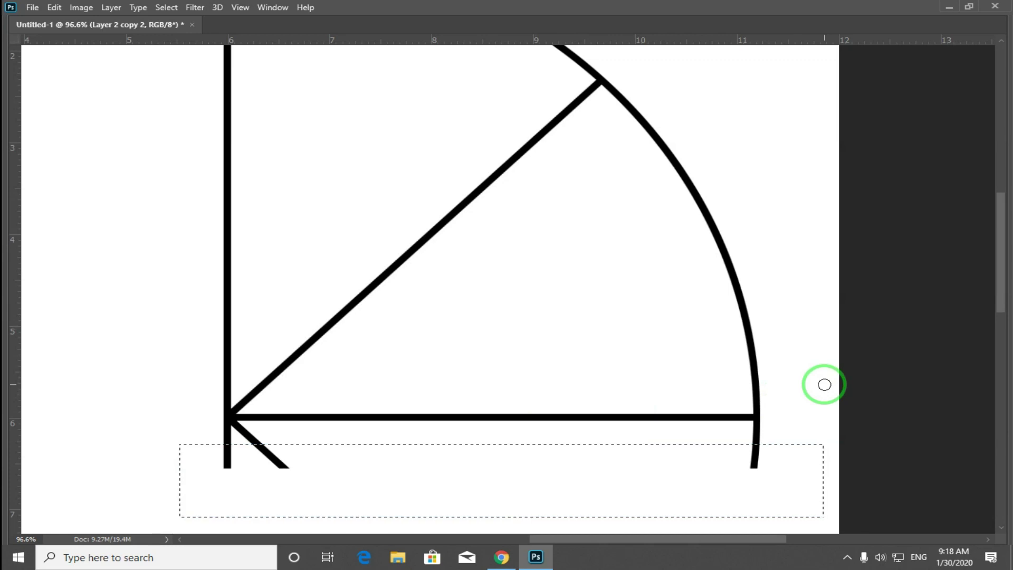
left_click_drag(824, 385, 833, 422)
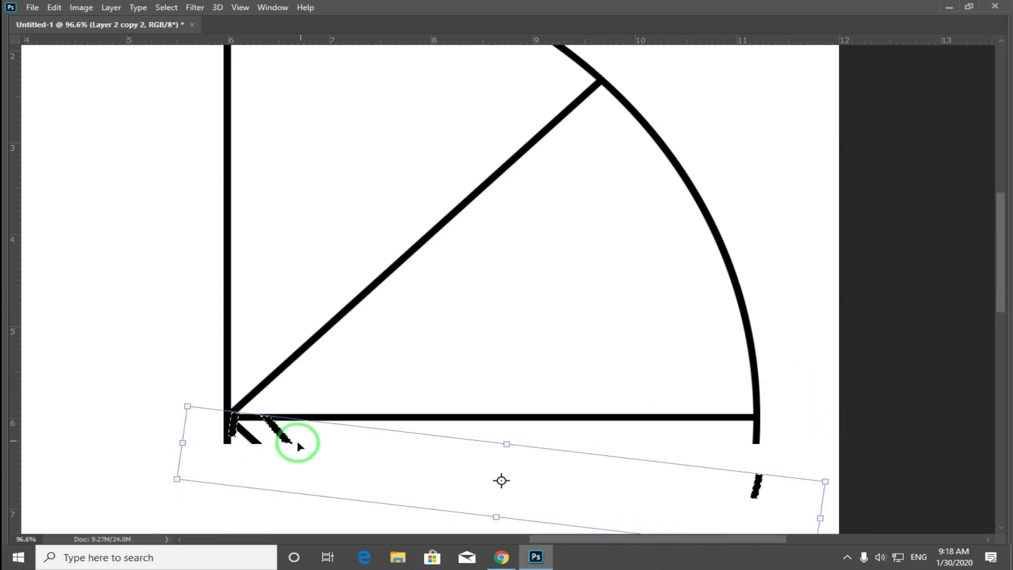
key("ctrl+z")
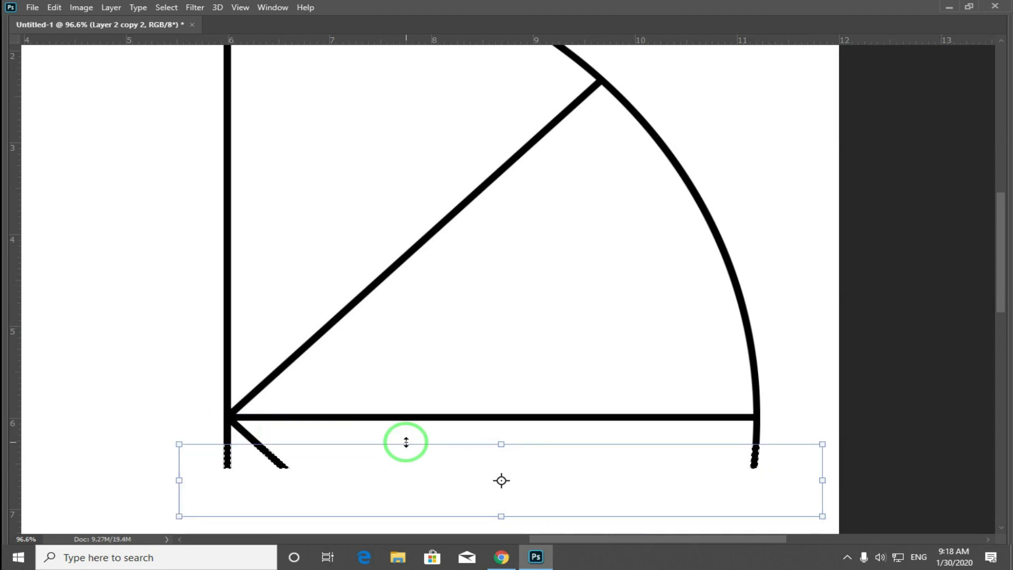
key("Return")
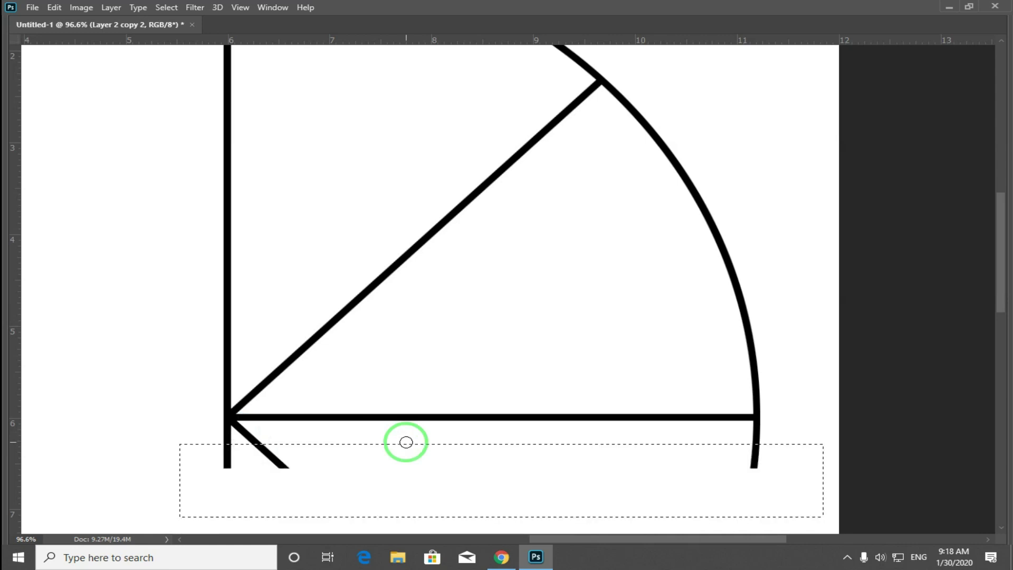
Step: Transform only the selection outline, rotating and moving it to run along the underside of the diagonal line
key("alt+s")
key("t")
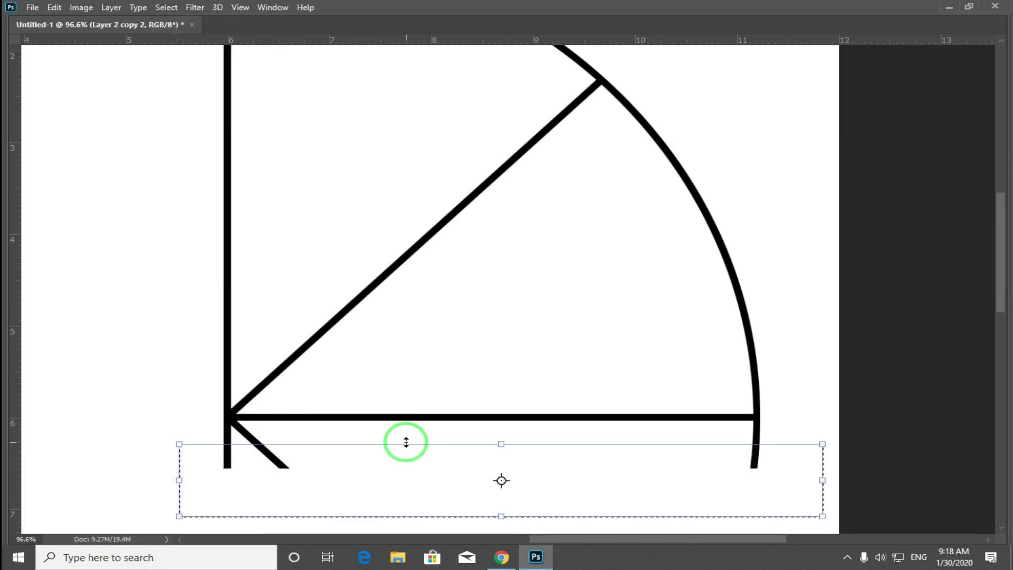
left_click_drag(778, 382, 722, 348)
left_click_drag(687, 433, 683, 368)
left_click_drag(807, 217, 689, 163)
left_click_drag(549, 343, 542, 261)
left_click_drag(641, 156, 638, 95)
left_click_drag(578, 227, 557, 208)
left_click_drag(501, 139, 480, 131)
left_click_drag(545, 208, 489, 209)
key("ctrl+plus")
key("ctrl+plus")
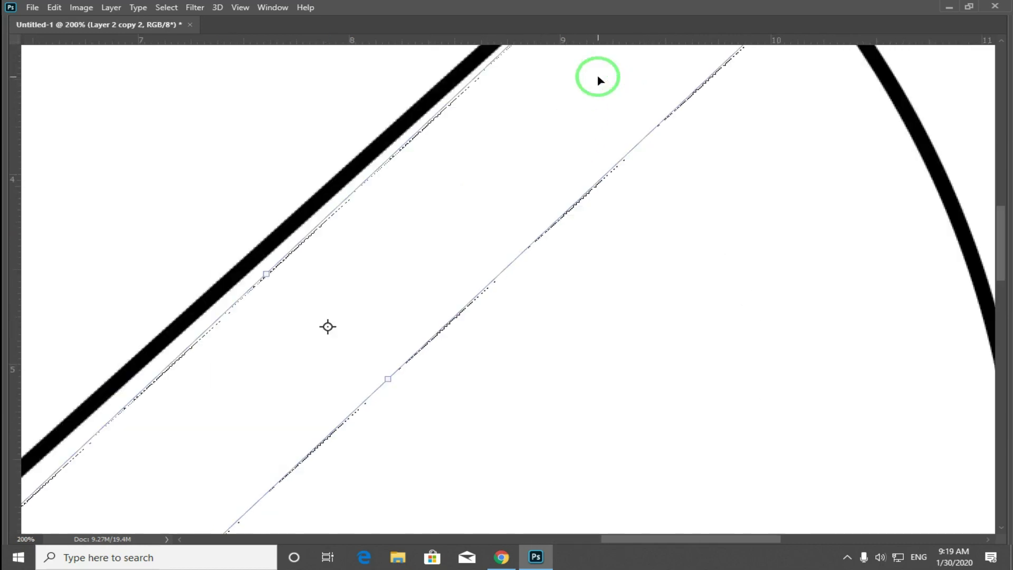
left_click_drag(595, 88, 600, 325)
mouse_move(795, 78)
left_mouse_down()
mouse_move(800, 96)
mouse_move(783, 90)
left_mouse_up()
left_click_drag(489, 330, 635, 226)
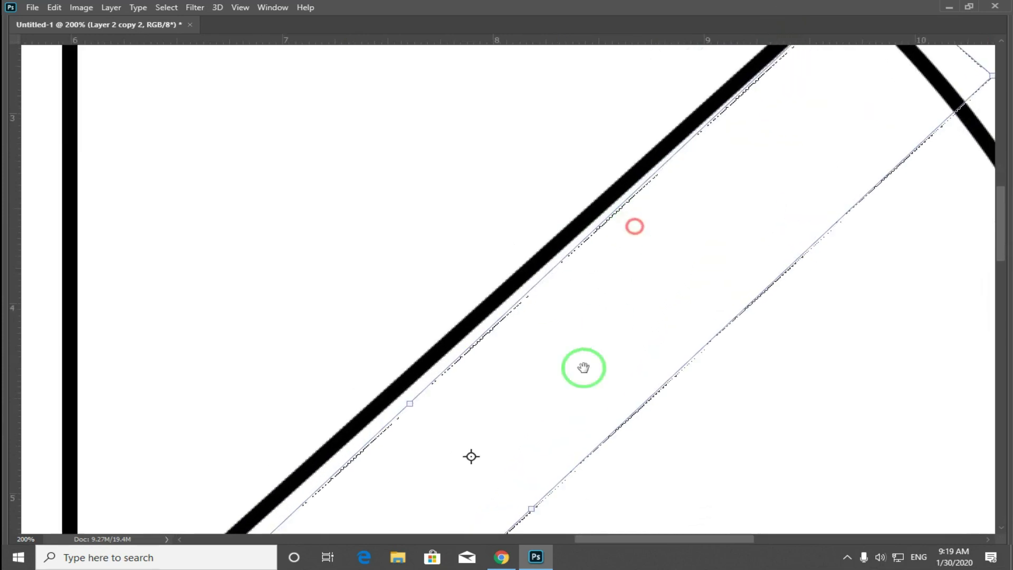
Step: Pivot the selection about the diagonal's outer end to align it exactly, and delete the outlines below the diagonal
key("ctrl+0")
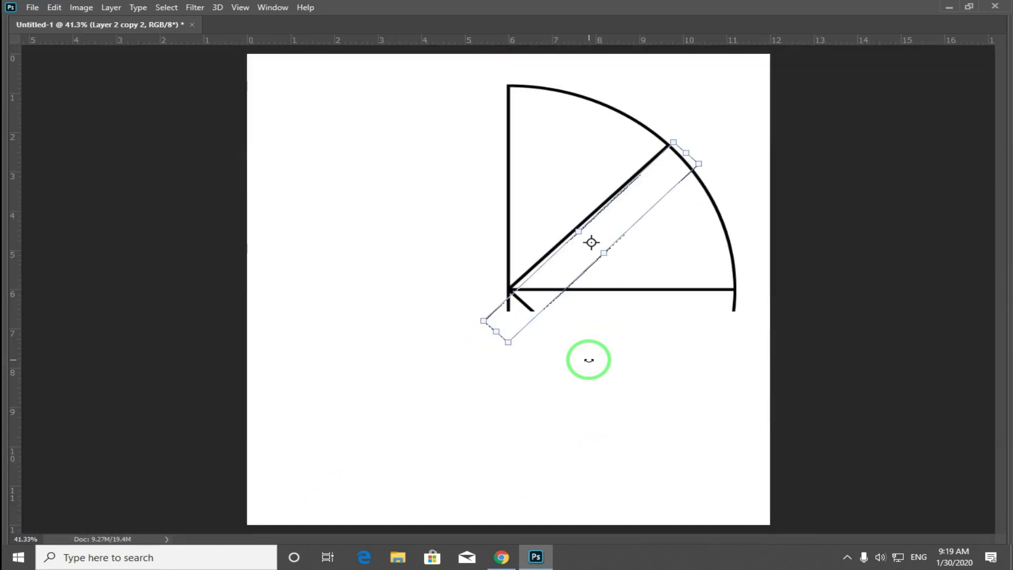
left_click(591, 244)
left_click_drag(647, 174, 669, 149)
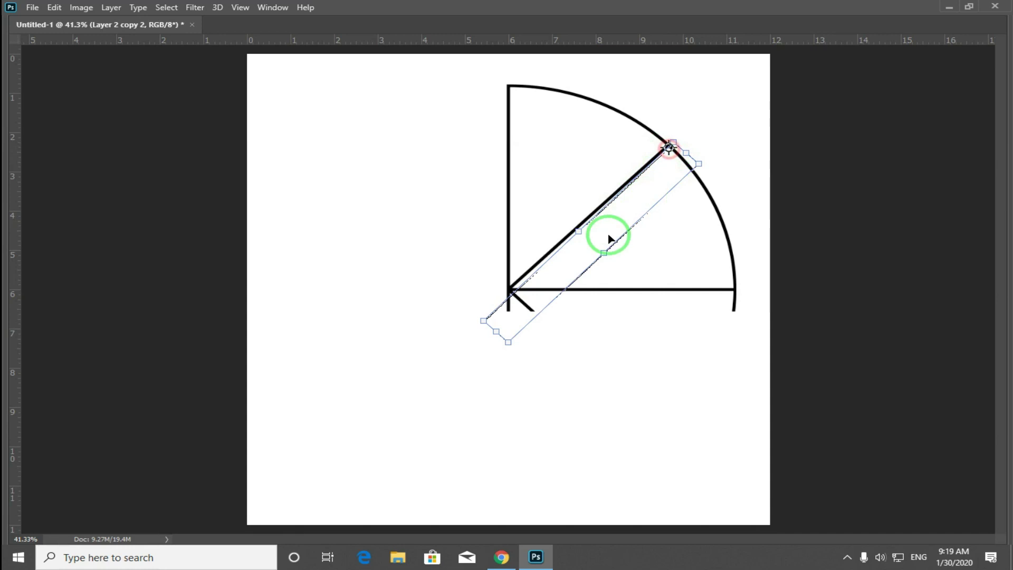
left_click_drag(464, 323, 462, 323)
key("Return")
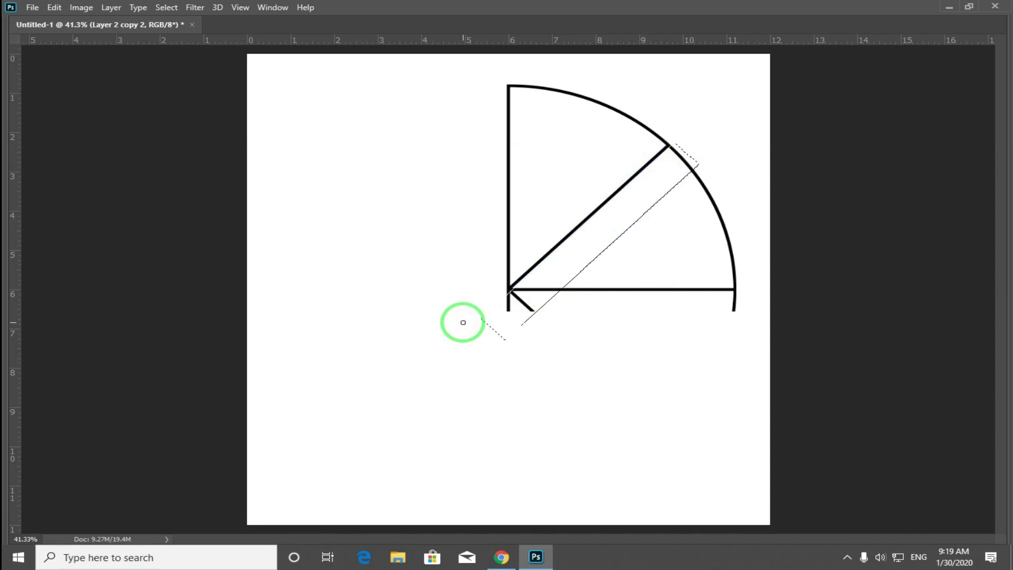
key("Delete")
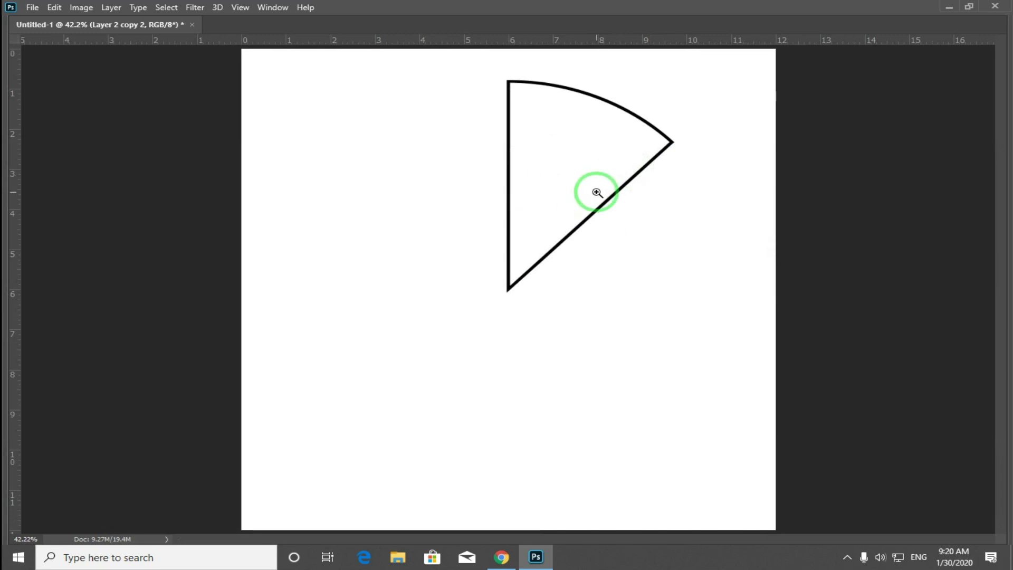
Step: Show the full wheel layer briefly to compare it with the isolated sector, and hide it again
key("Tab")
left_click(734, 205)
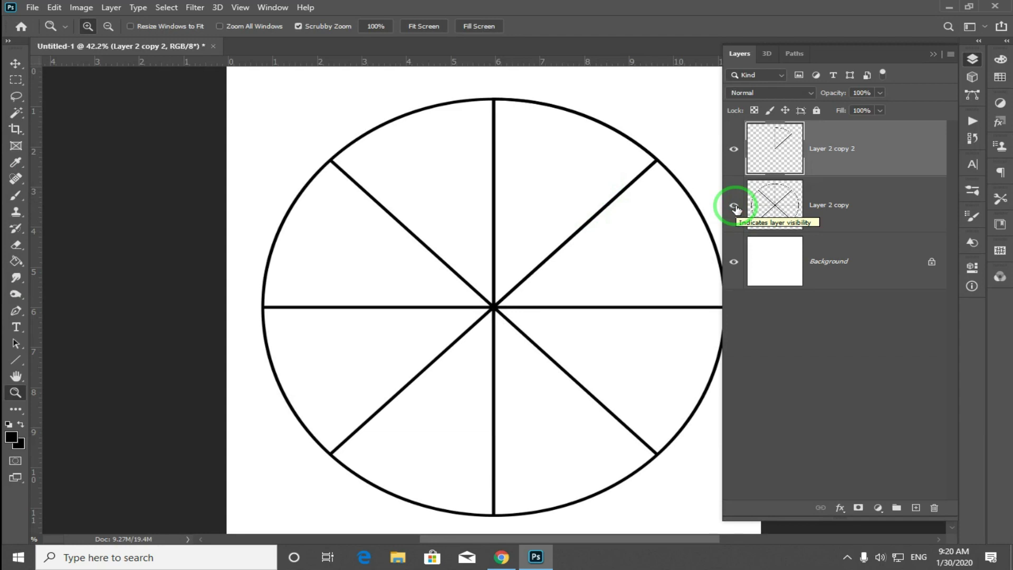
left_click(735, 208)
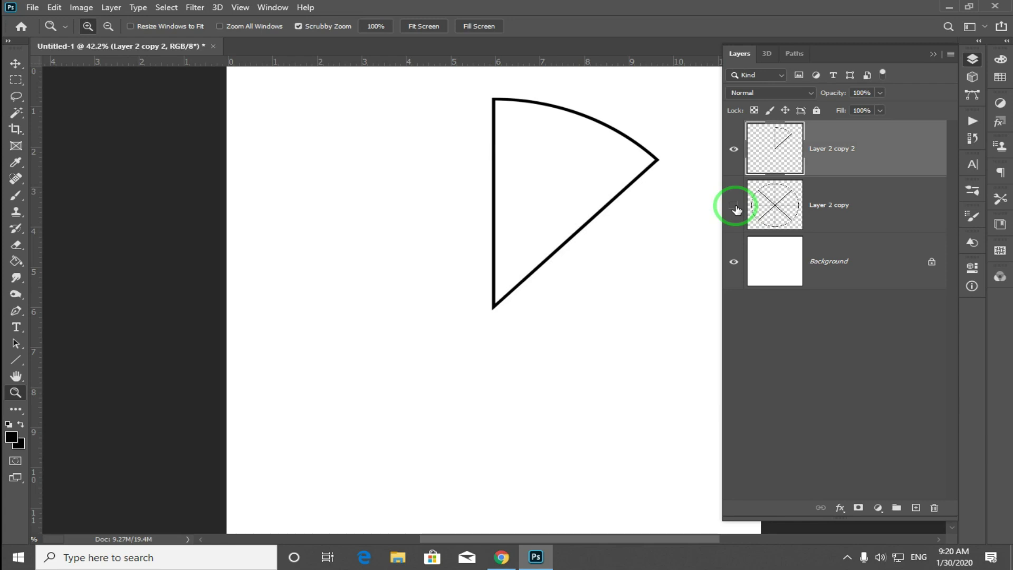
Step: Duplicate the sector layer and scale the copy to about 87.39%, centring it inside the original outline
left_click_drag(560, 205, 563, 318)
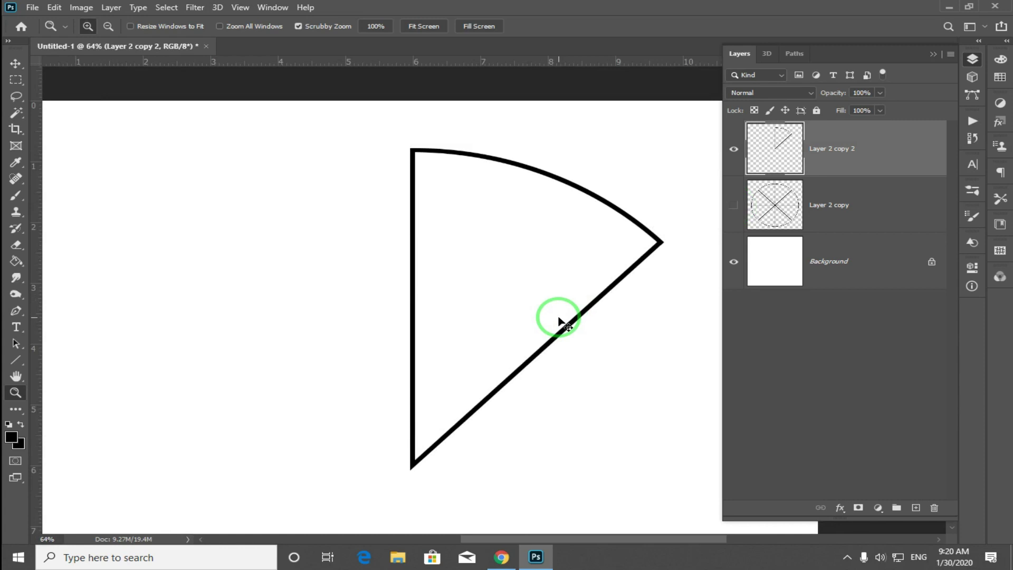
left_click(561, 321, "alt")
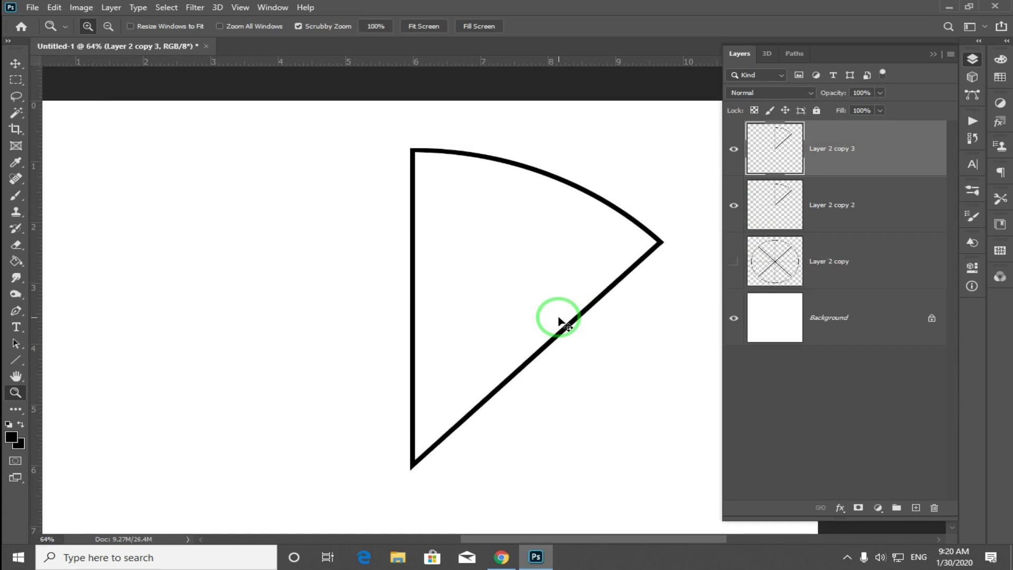
key("ctrl+t")
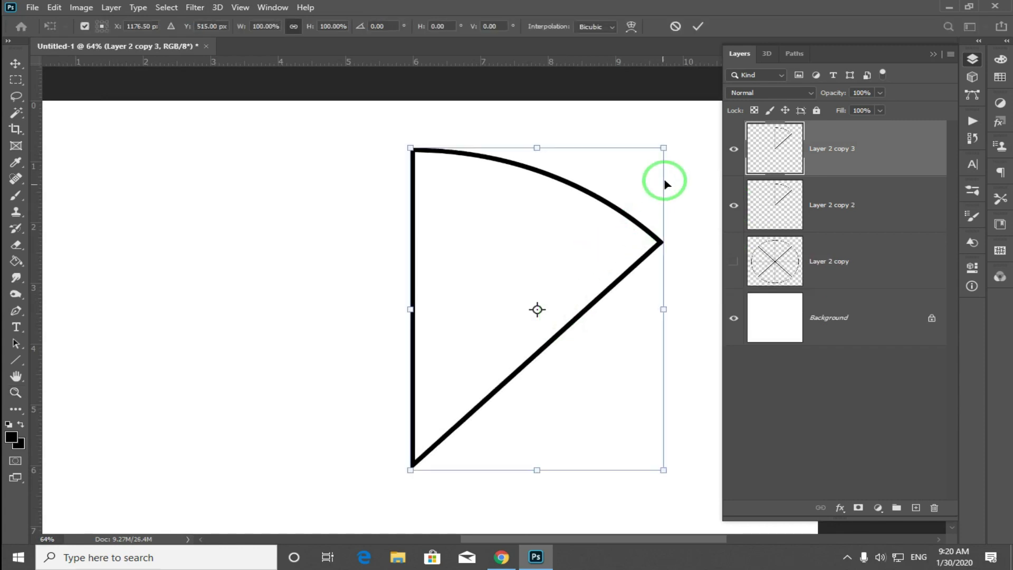
left_click_drag(665, 155, 652, 163)
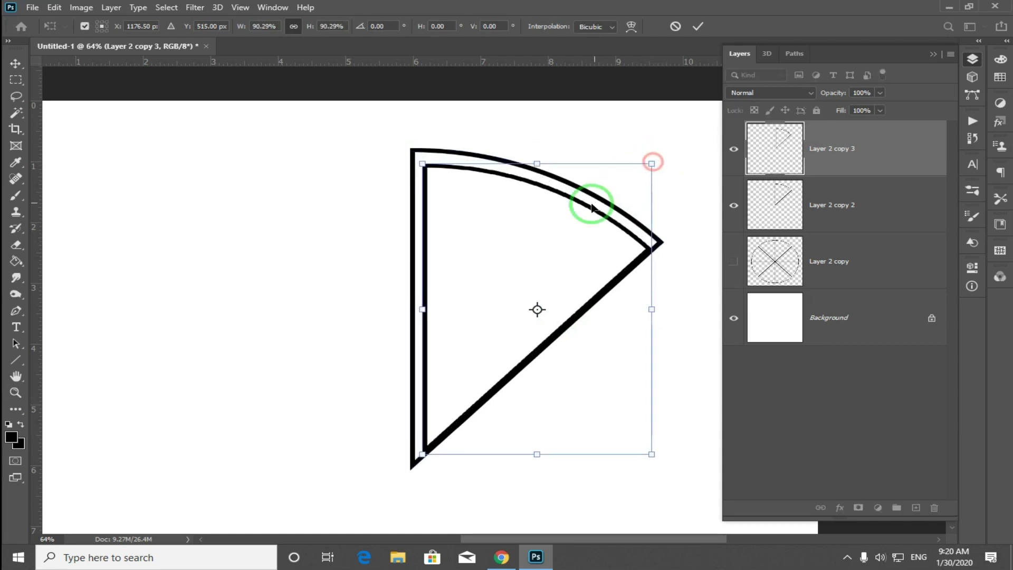
left_click_drag(527, 226, 526, 216)
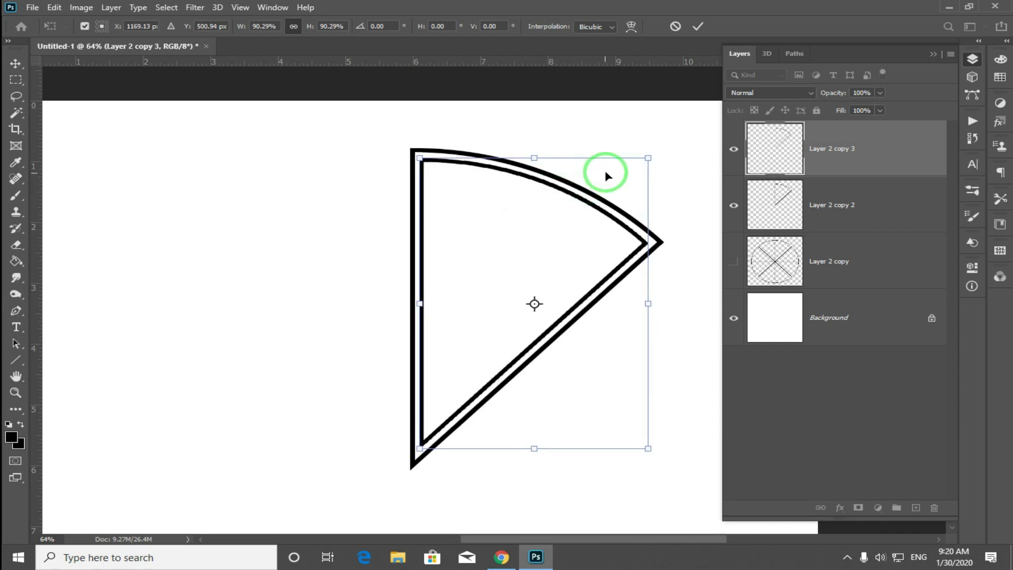
left_click_drag(647, 158, 642, 160)
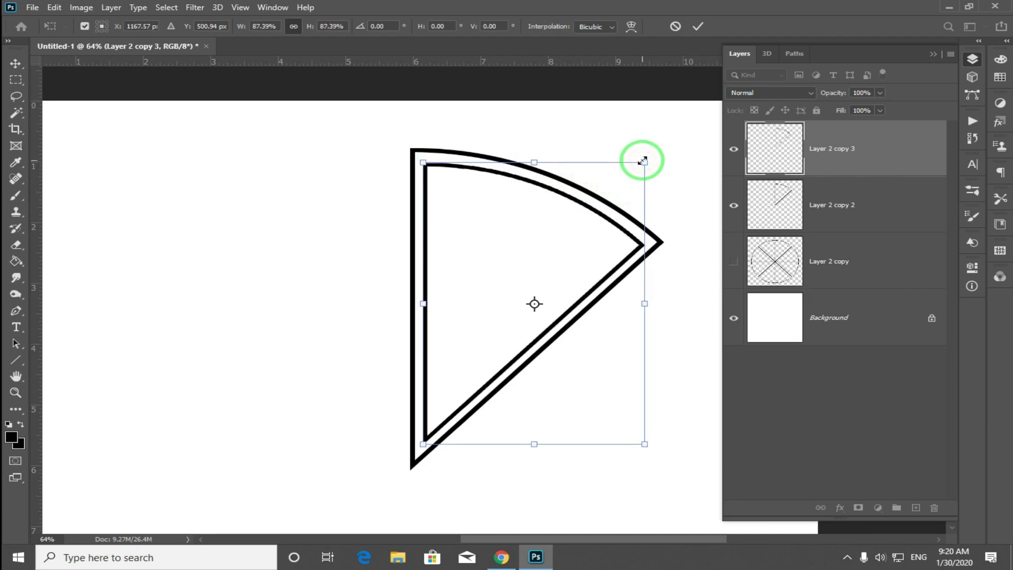
key("Left")
key("Up")
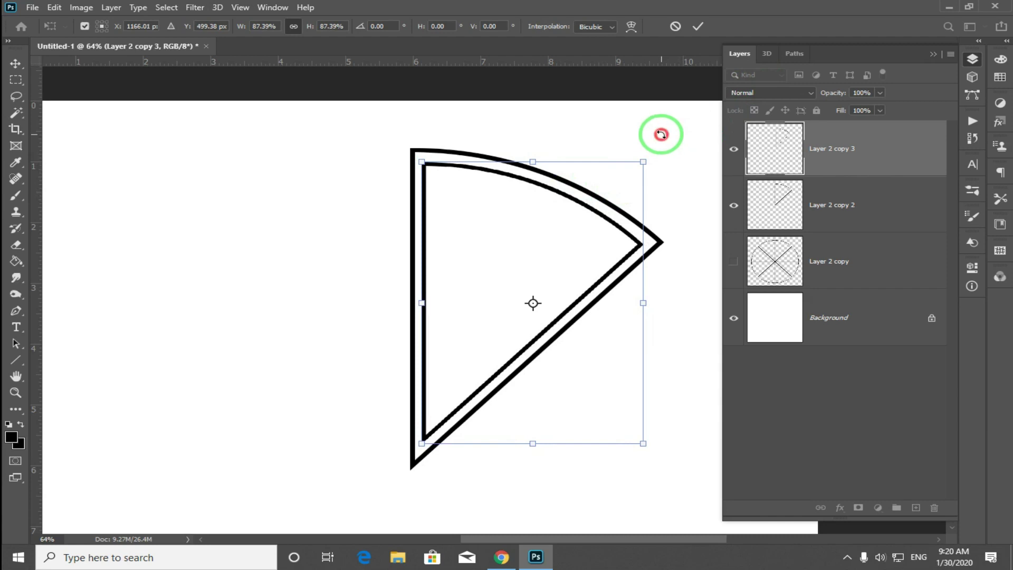
Step: Rotate the smaller copy about 4.52° and shift it until its corners touch the original outline, and apply the transformation
left_click_drag(661, 135, 675, 145)
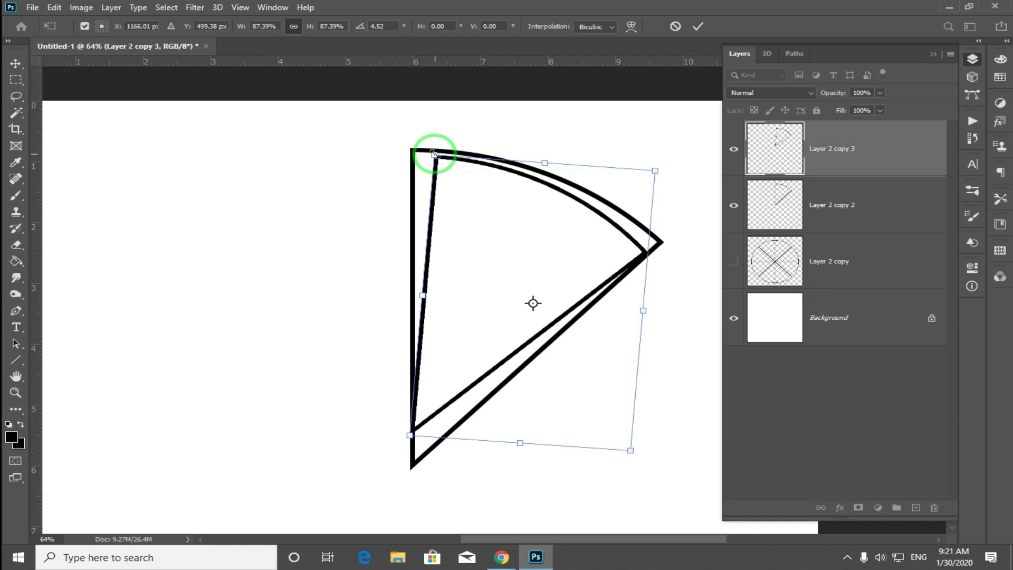
mouse_move(434, 150)
left_mouse_down()
mouse_move(389, 163)
mouse_move(441, 150)
left_mouse_up()
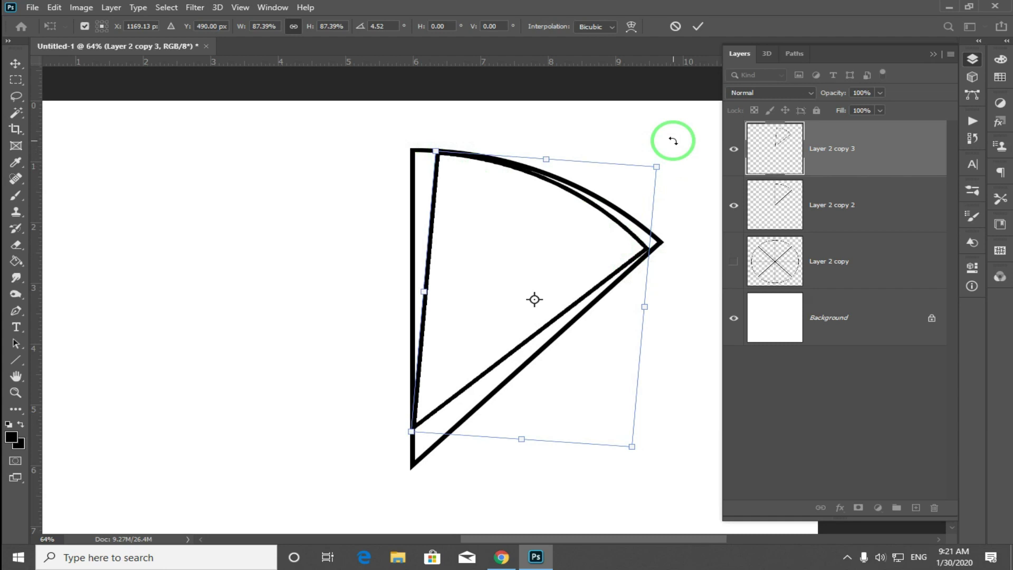
key("Right")
key("Right")
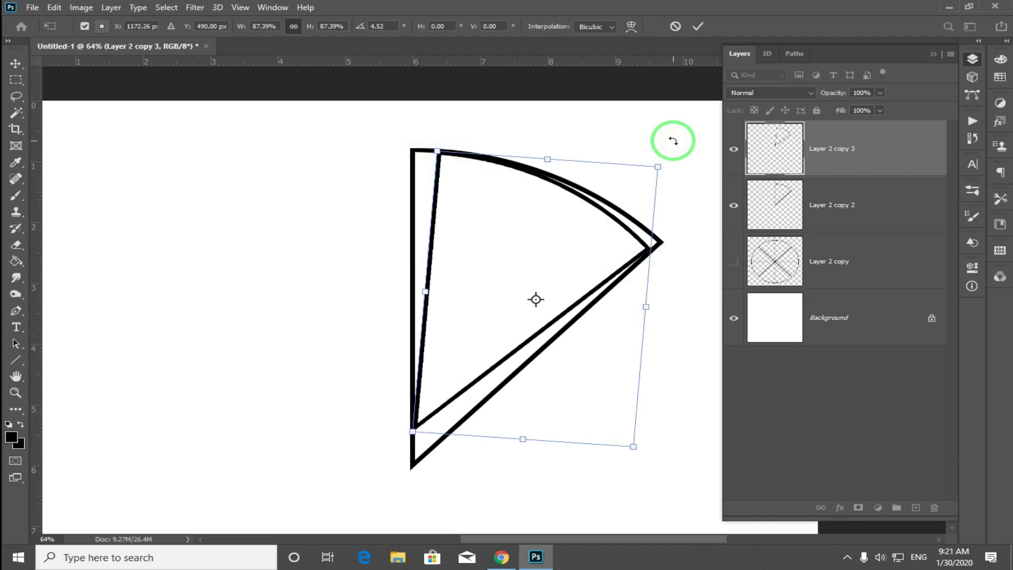
key("Return")
Step: Duplicate the newest outline and repeat the shrink-and-rotate transformation on each copy, adding 15 spiralling outlines up to Layer 2 copy 18
key("z")
left_click(632, 248)
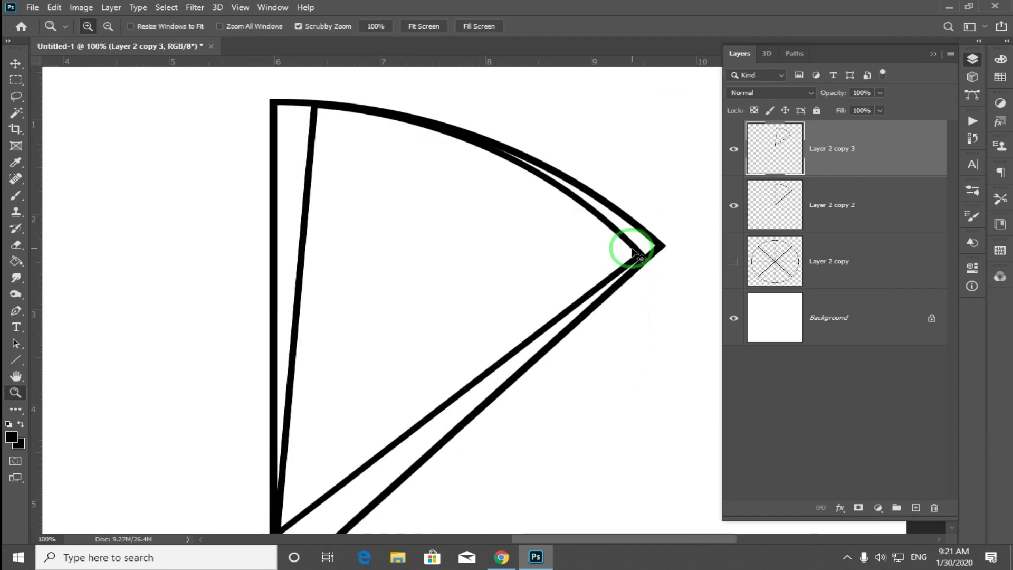
key("ctrl+j")
key("ctrl+shift+t")
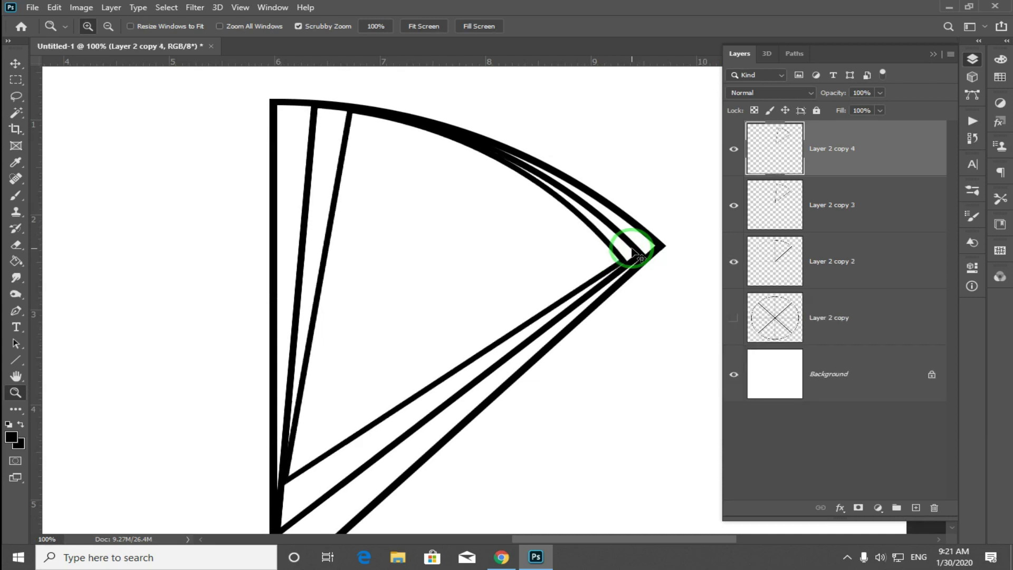
key("ctrl+j")
key("ctrl+shift+t")
key("ctrl+j")
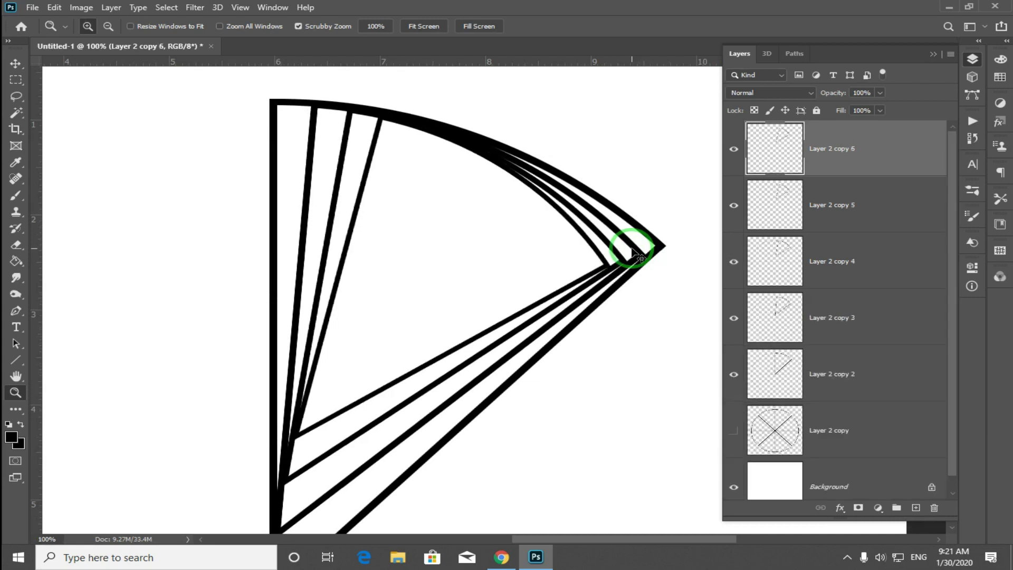
key("ctrl+shift+t")
key("ctrl+j")
key("ctrl+shift+t")
key("ctrl+j")
key("ctrl+shift+t")
key("ctrl+j")
key("ctrl+shift+t")
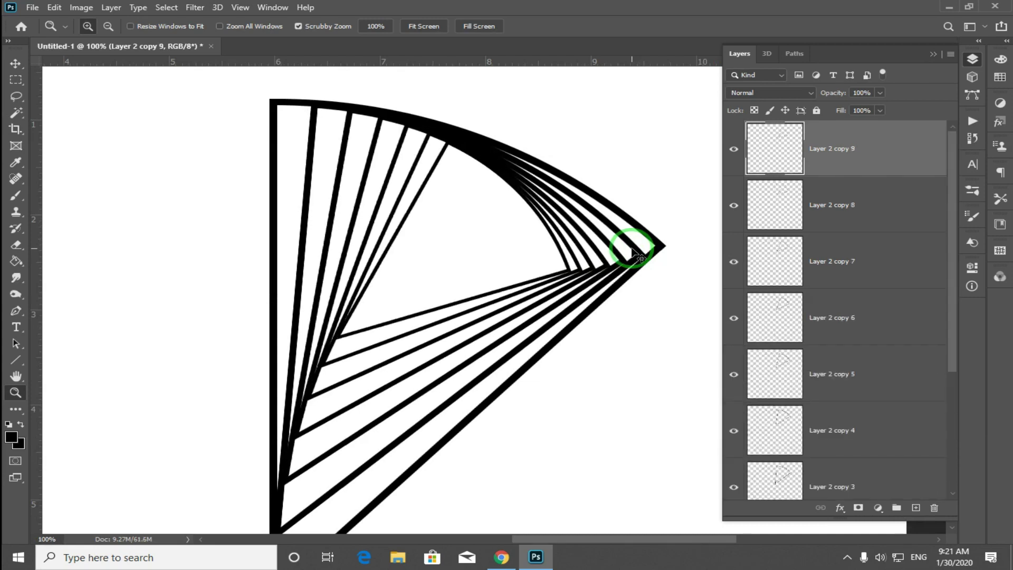
key("ctrl+j")
key("ctrl+shift+t")
key("ctrl+j")
key("ctrl+shift+t")
key("ctrl+j")
key("ctrl+shift+t")
key("ctrl+j")
key("ctrl+shift+t")
key("ctrl+j")
key("ctrl+shift+t")
key("ctrl+j")
key("ctrl+shift+t")
key("ctrl+j")
key("ctrl+shift+t")
key("ctrl+j")
key("ctrl+shift+t")
key("ctrl+j")
key("ctrl+shift+t")
key("ctrl+t")
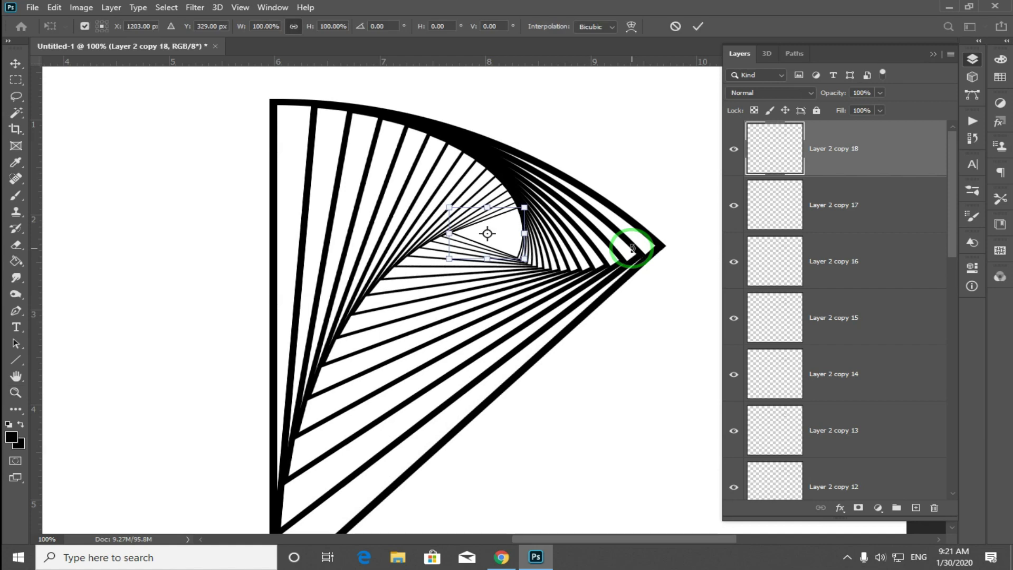
key("Return")
key("z")
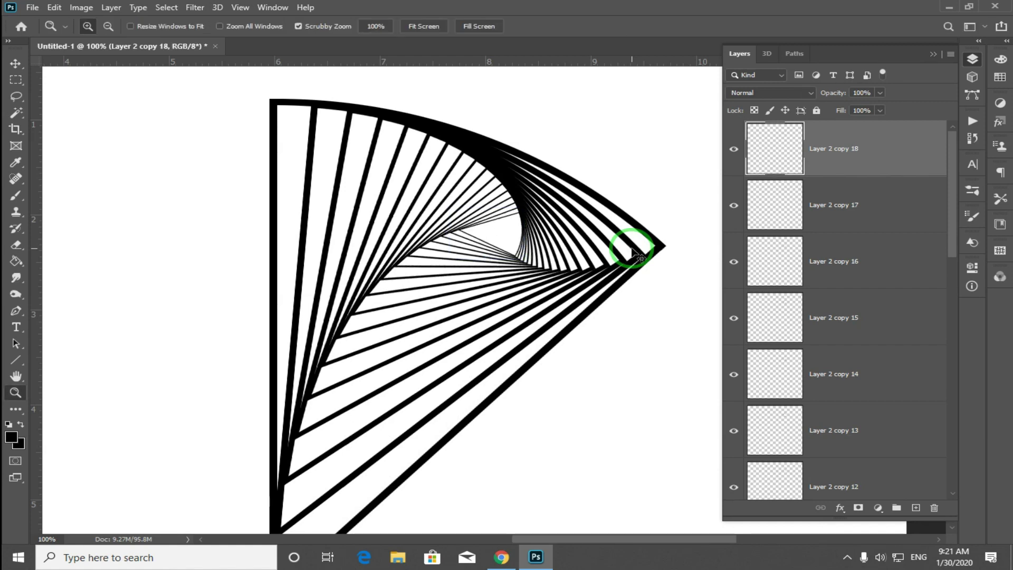
Step: Keep repeating the transformation on new copies up to Layer 2 copy 38, filling the spiral's centre
key("ctrl+alt+shift+t")
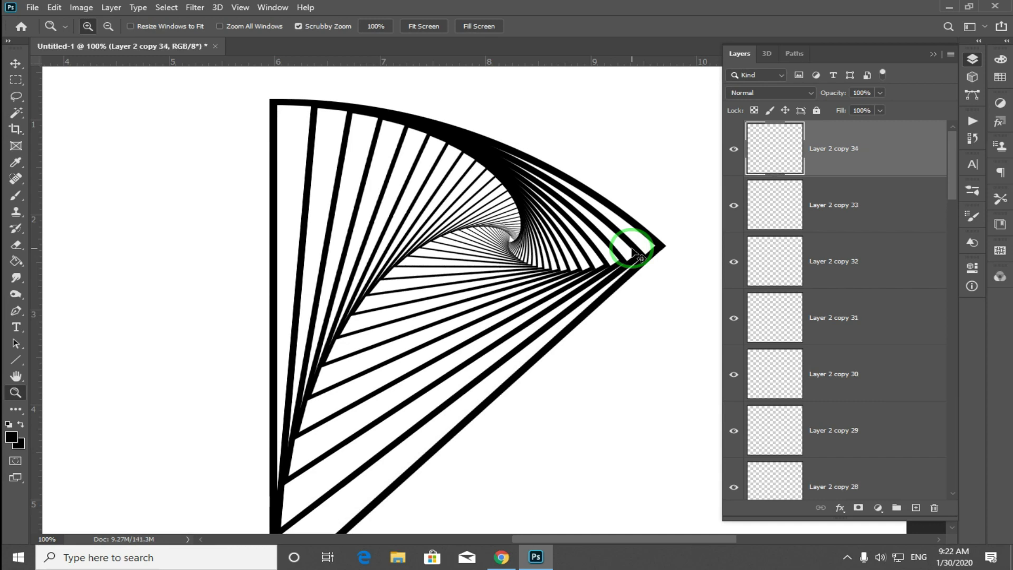
key("ctrl+t")
key("ctrl+0")
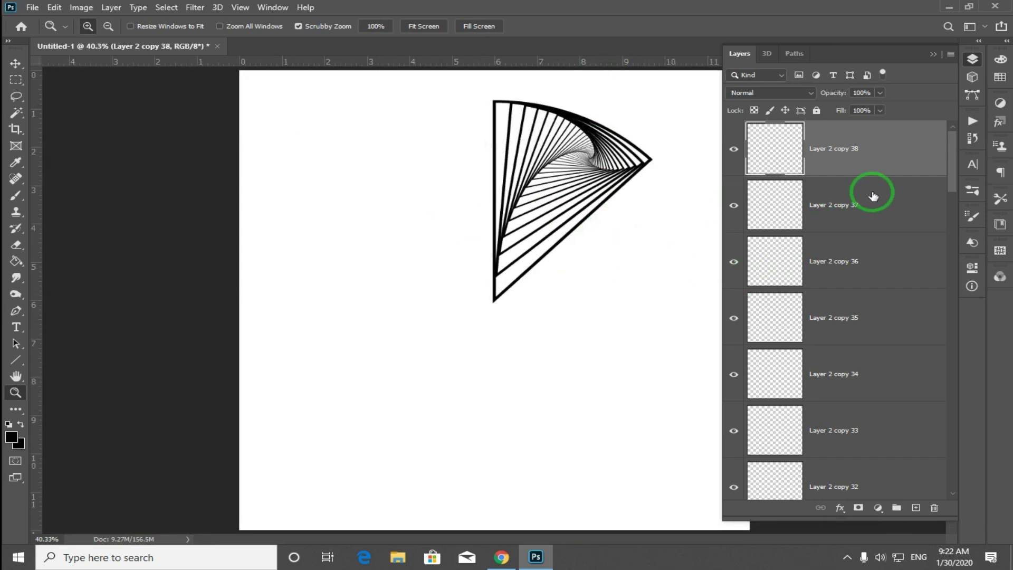
scroll(880, 236, "down", 10)
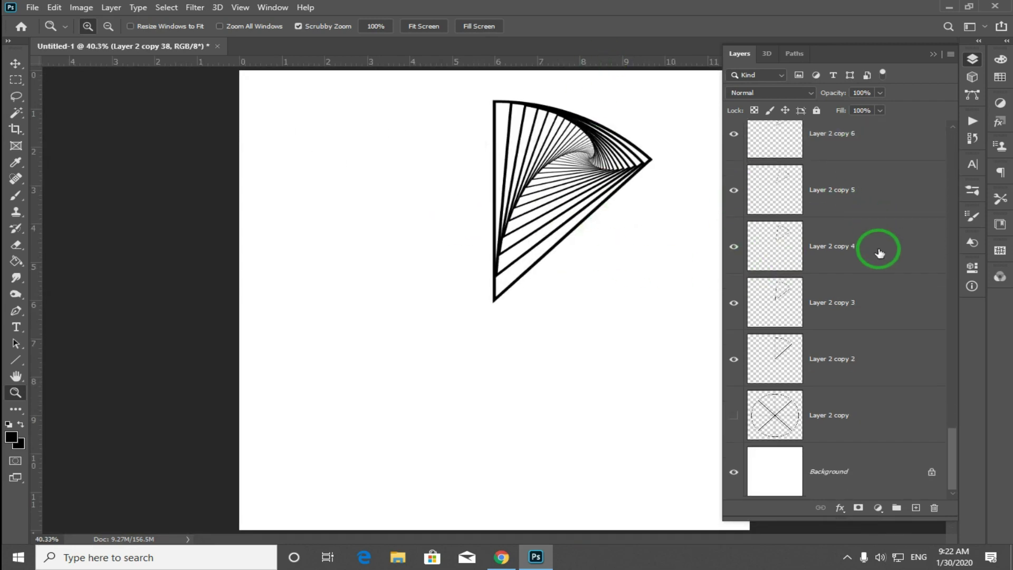
Step: Group all the spiral outline layers from Layer 2 copy 38 down to Layer 2 copy 2, and show the hidden Layer 2 copy circle
left_click(862, 364, "shift")
key("ctrl+g")
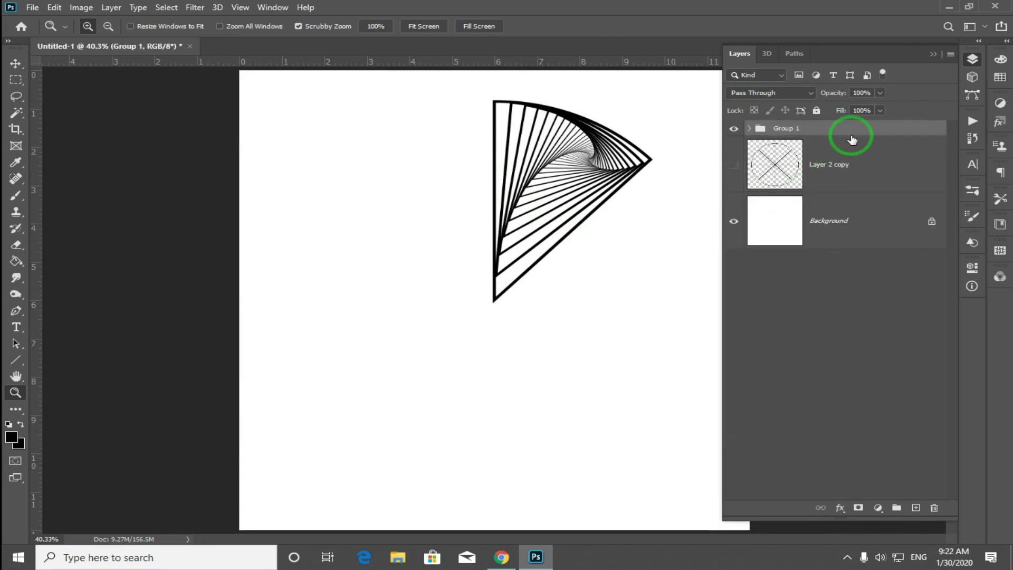
key("v")
mouse_move(538, 212)
left_mouse_down()
mouse_move(452, 192)
mouse_move(539, 213)
left_mouse_up()
left_click(734, 165)
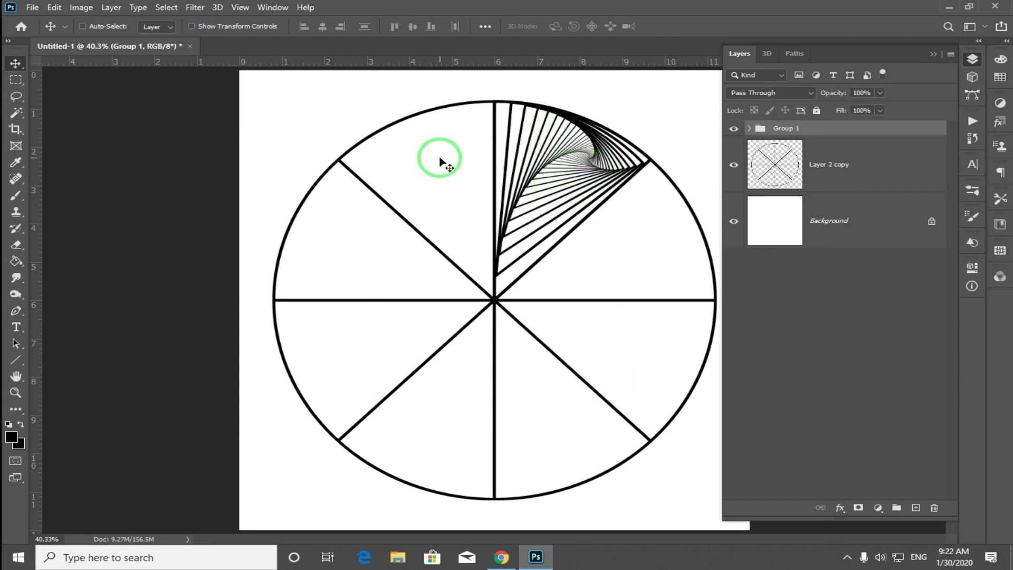
Step: Open reference image 4 from the desktop to examine the finished circular design, and return to Photoshop
left_click(950, 8)
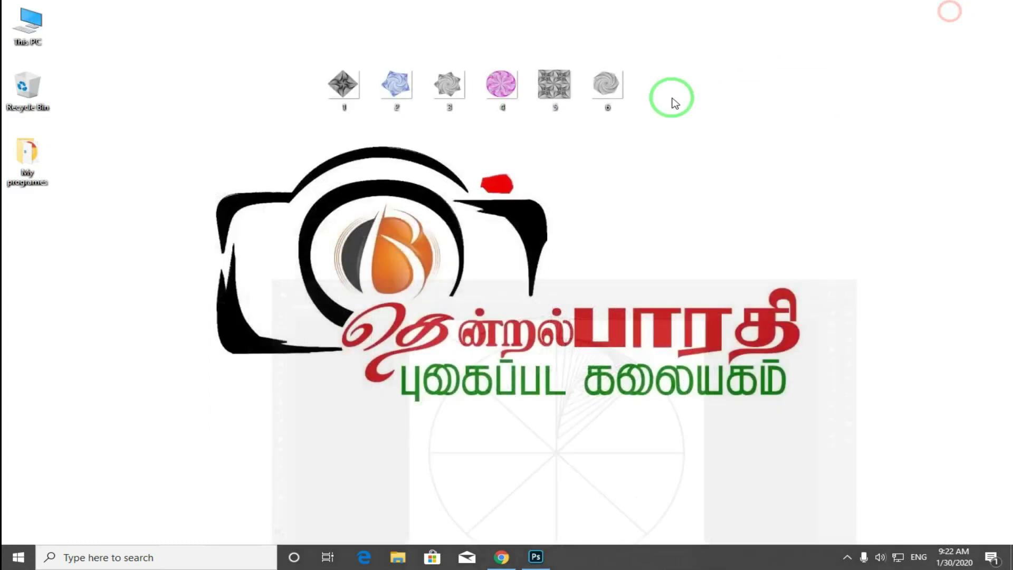
double_click(500, 86)
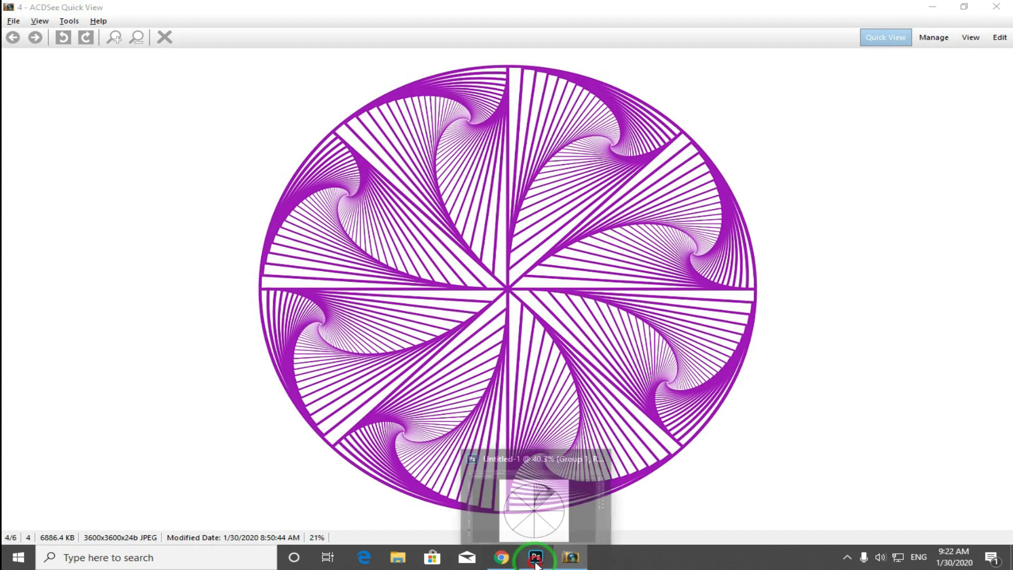
left_click(562, 464)
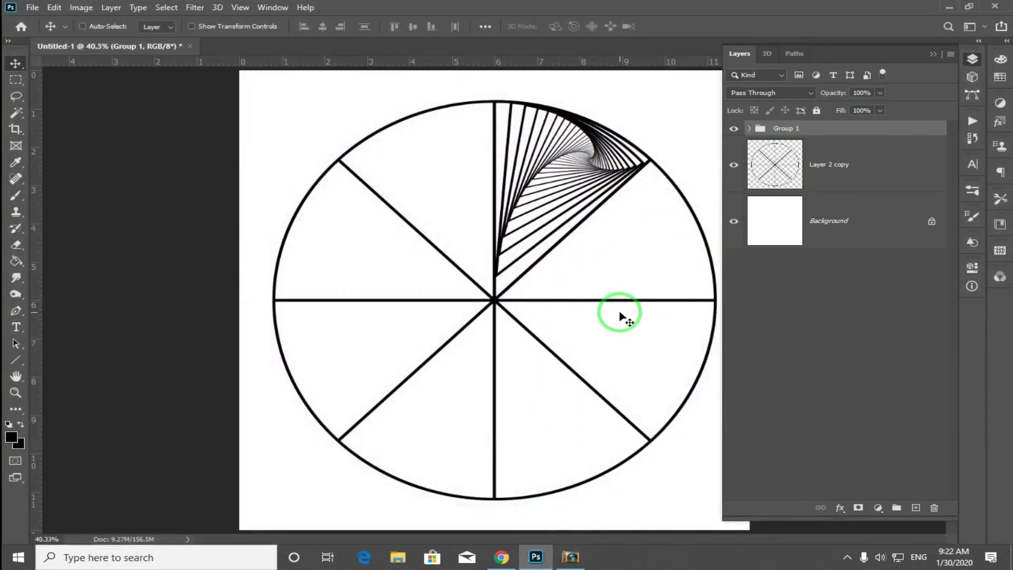
left_click_drag(552, 162, 527, 176)
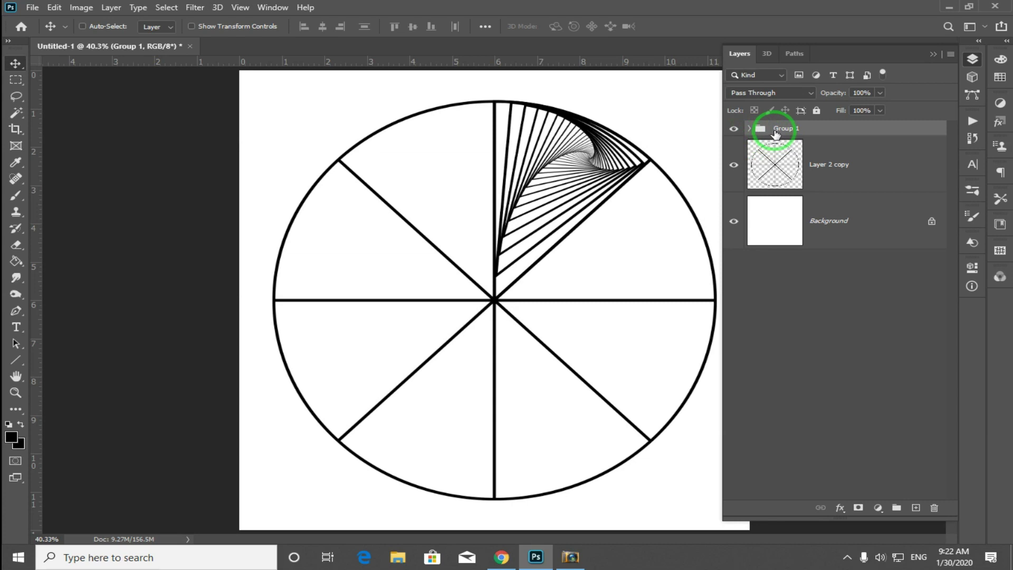
Step: Duplicate the spiral group, rotate the copy 45° and fit it into the adjacent sector clockwise, applying the transformation
key("ctrl+j")
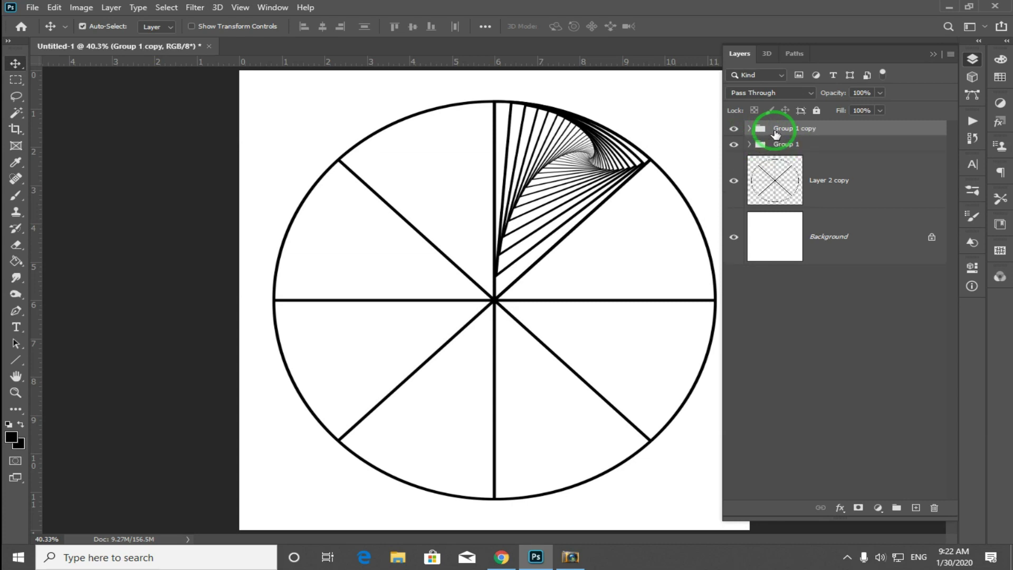
key("ctrl+t")
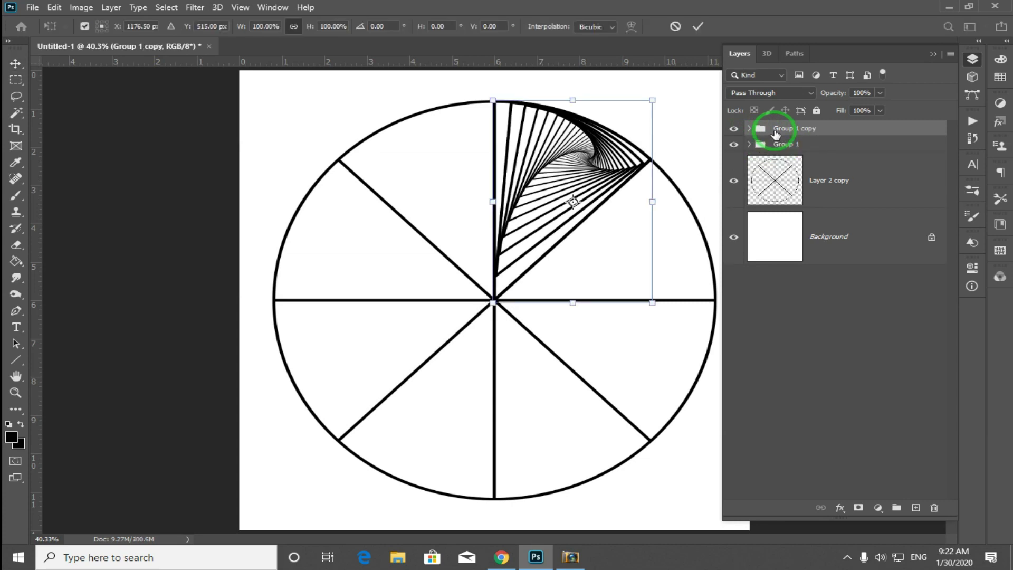
left_click(392, 26)
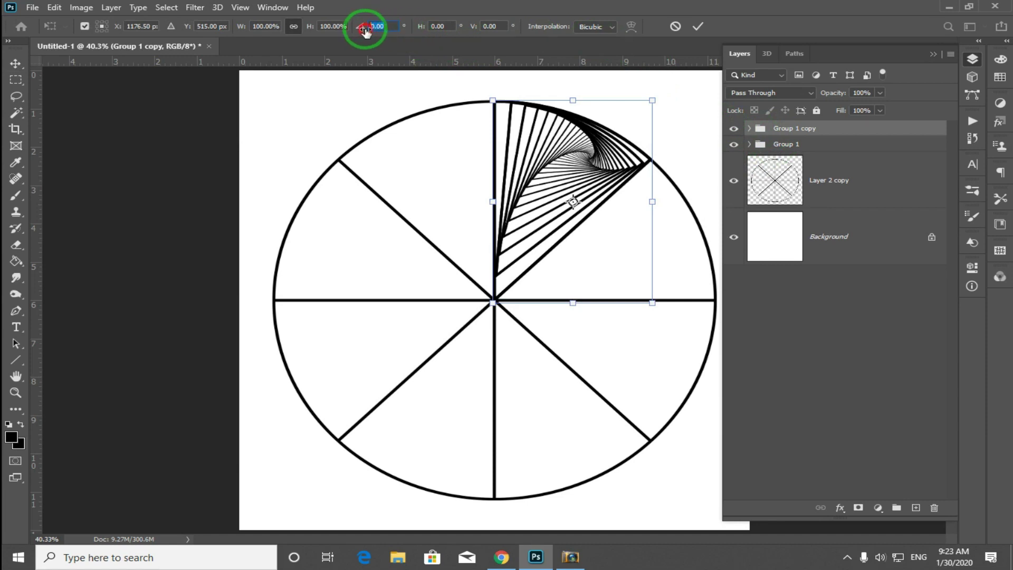
type("45")
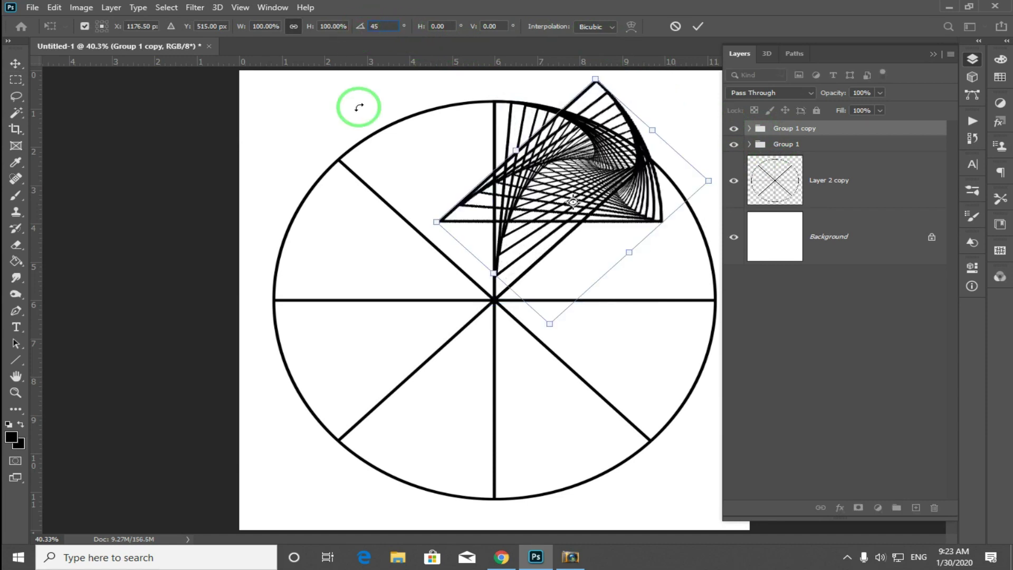
left_click_drag(559, 204, 608, 276)
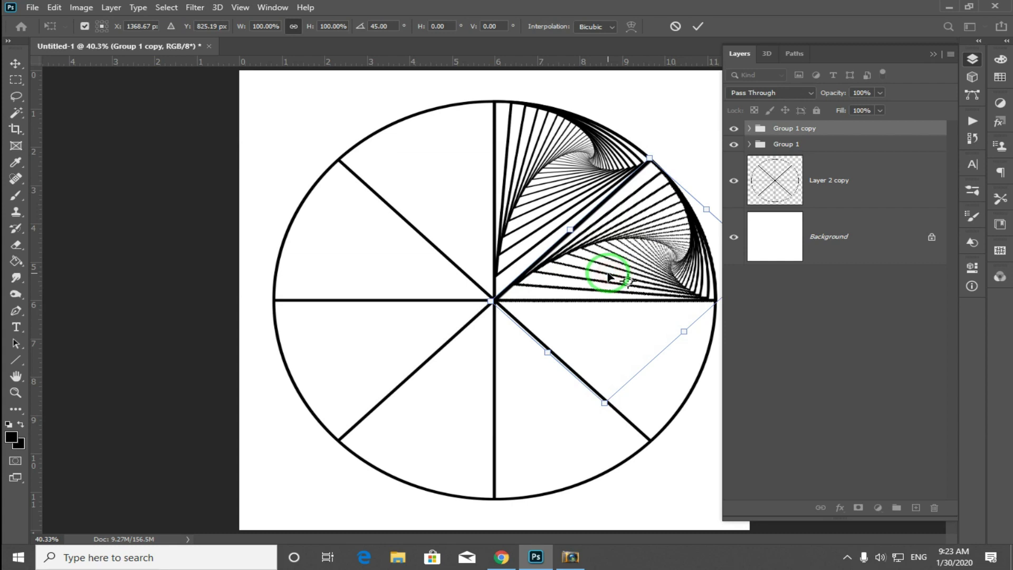
key("Return")
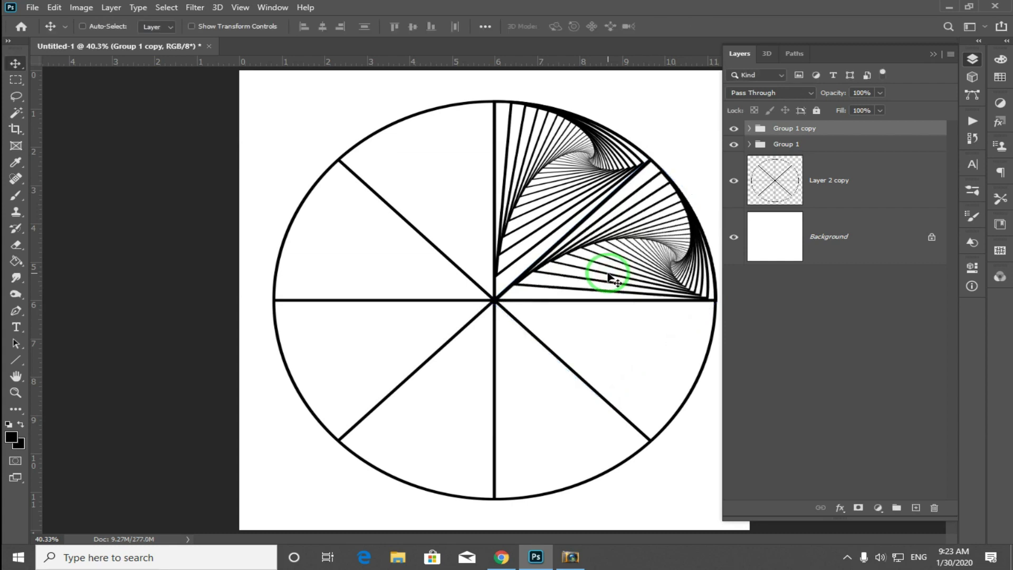
Step: Repeat the duplication and 45° transformation around the circle up to Group 1 copy 7, filling the remaining six sectors
key("ctrl+j")
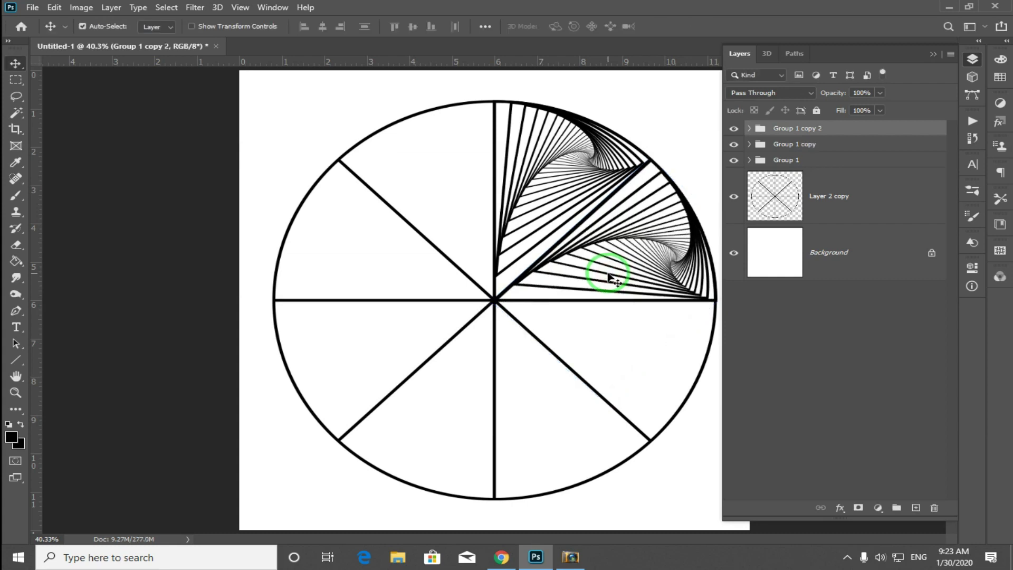
key("ctrl+shift+t")
key("ctrl+j")
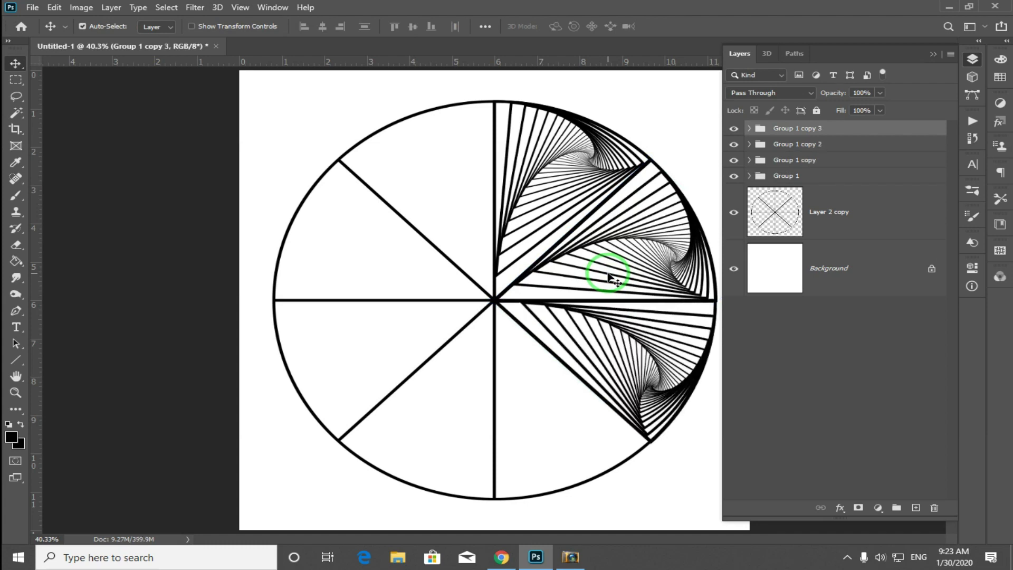
key("ctrl+shift+t")
key("ctrl+j")
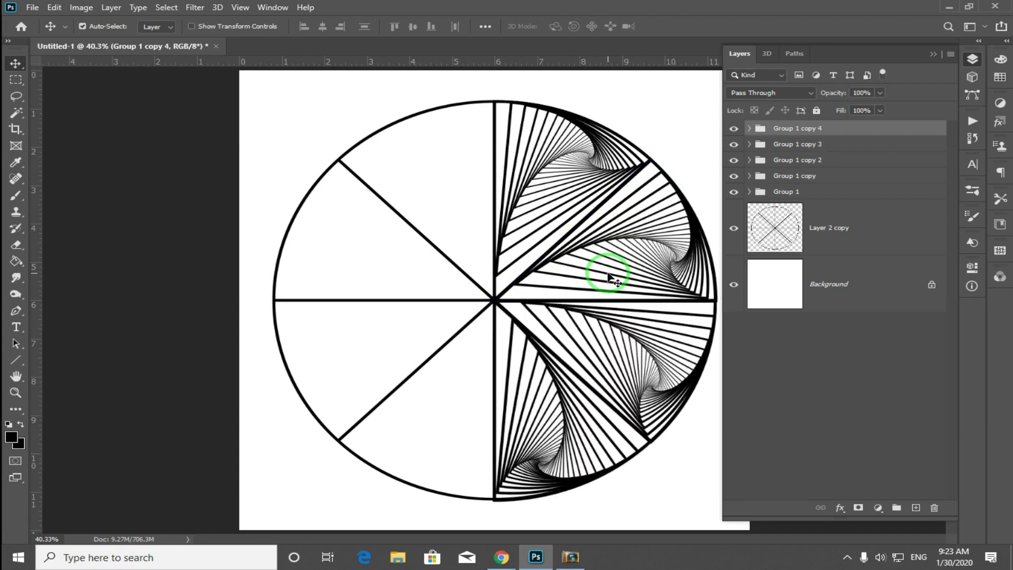
key("ctrl+shift+t")
key("ctrl+j")
key("ctrl+shift+t")
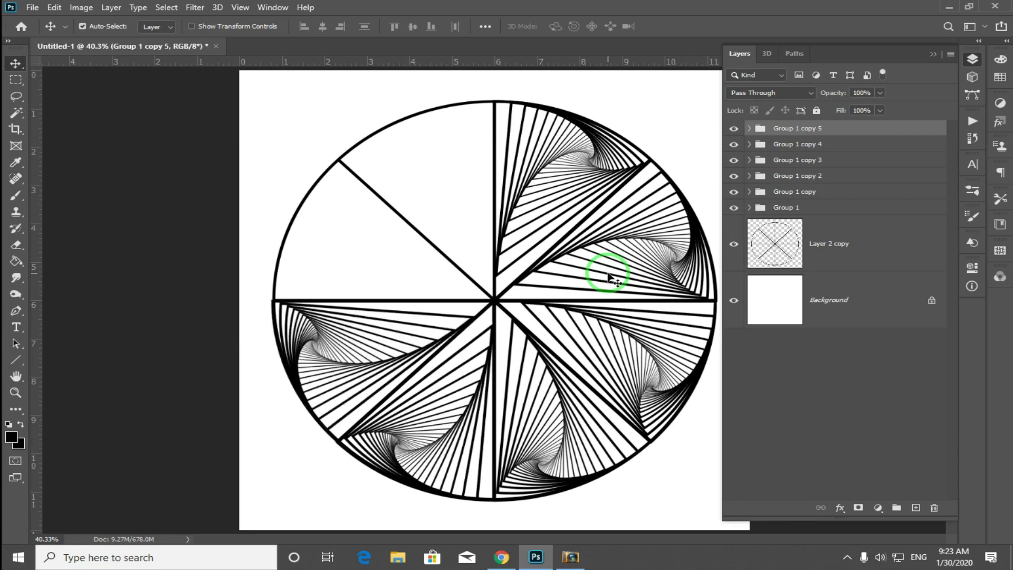
key("ctrl+j")
key("ctrl+shift+t")
key("ctrl+j")
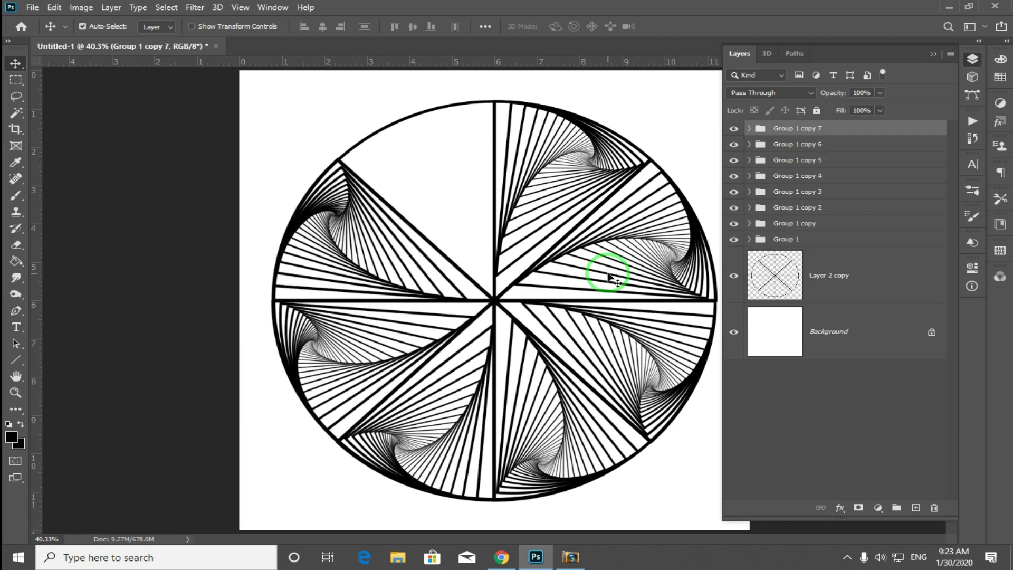
key("ctrl+shift+t")
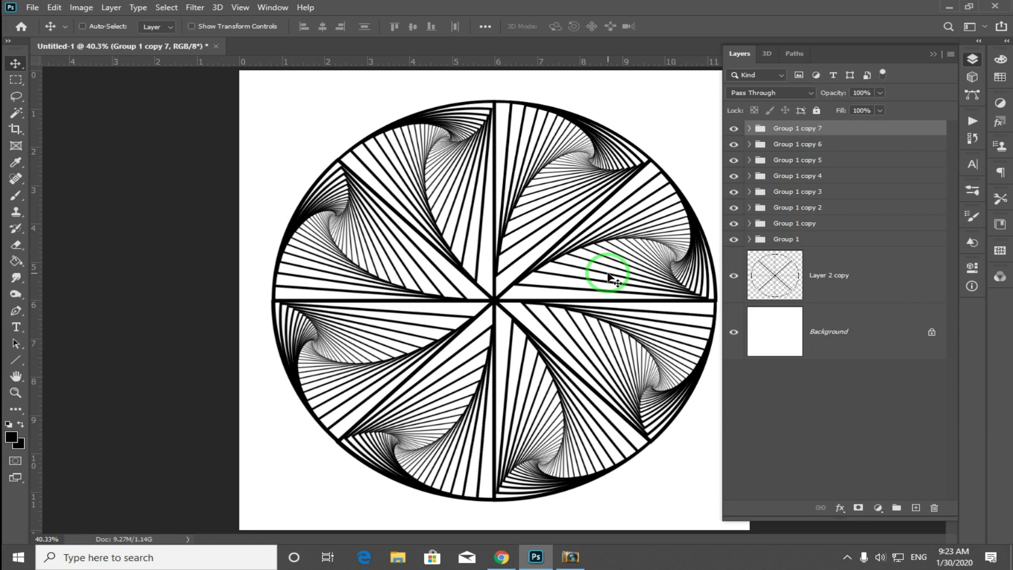
Step: Hide the panels to view the completed artwork, and compare it with the sample spiral designs in ACDSee Quick View
key("Tab")
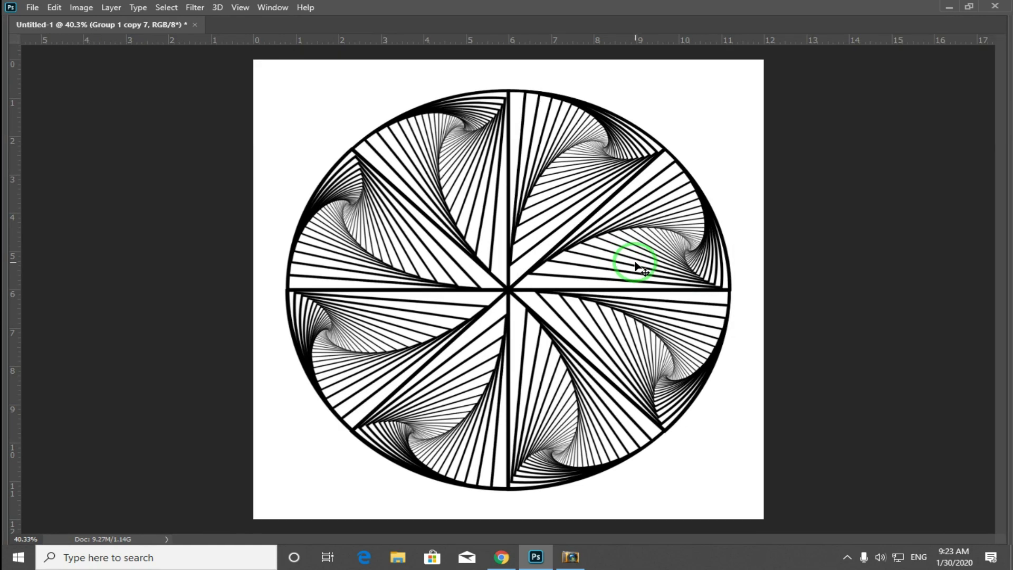
left_click(948, 7)
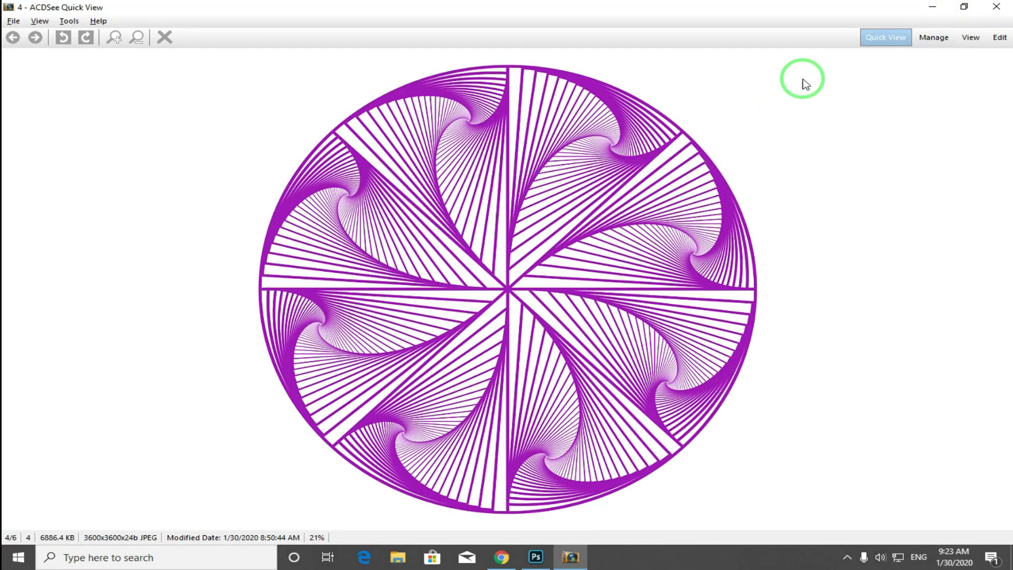
scroll(663, 184, "up", 1)
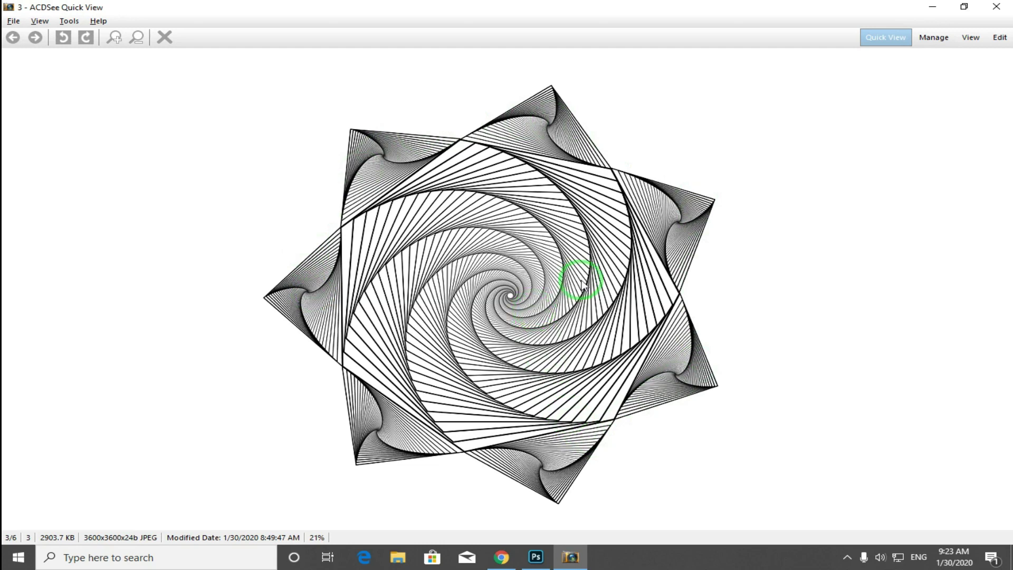
scroll(583, 285, "up", 1)
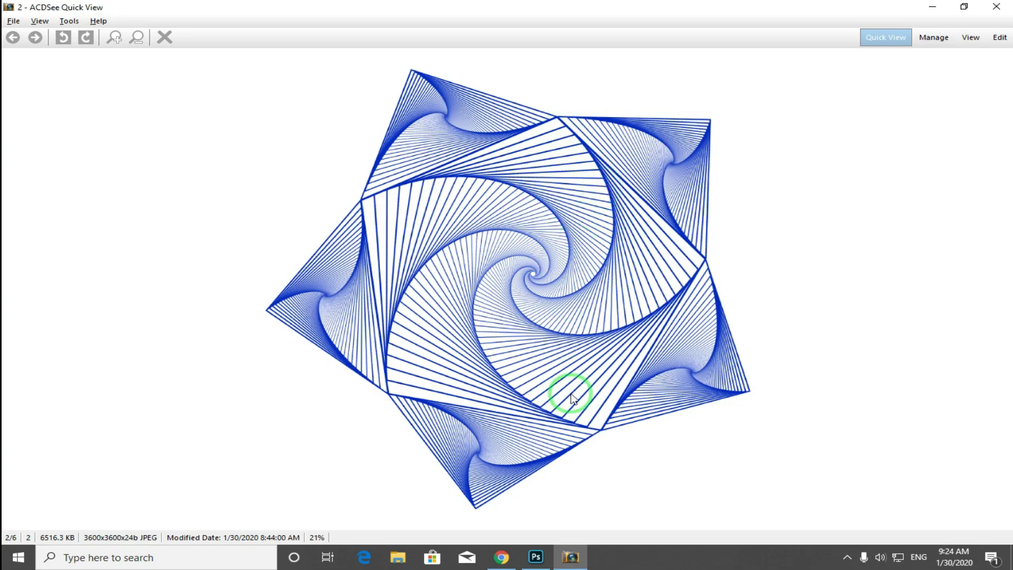
left_click(536, 557)
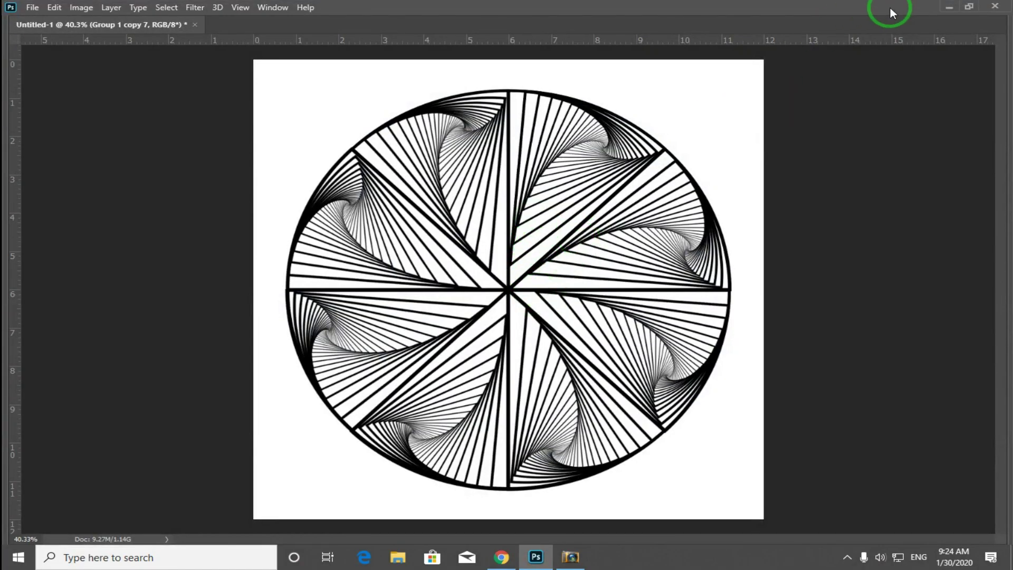
left_click(953, 7)
scroll(586, 232, "down", 2)
scroll(588, 234, "down", 1)
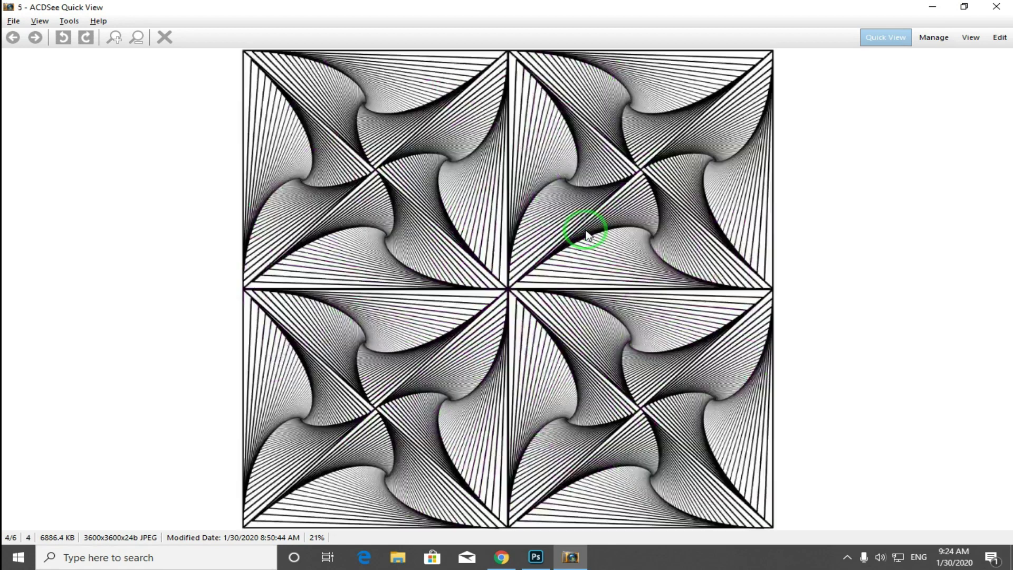